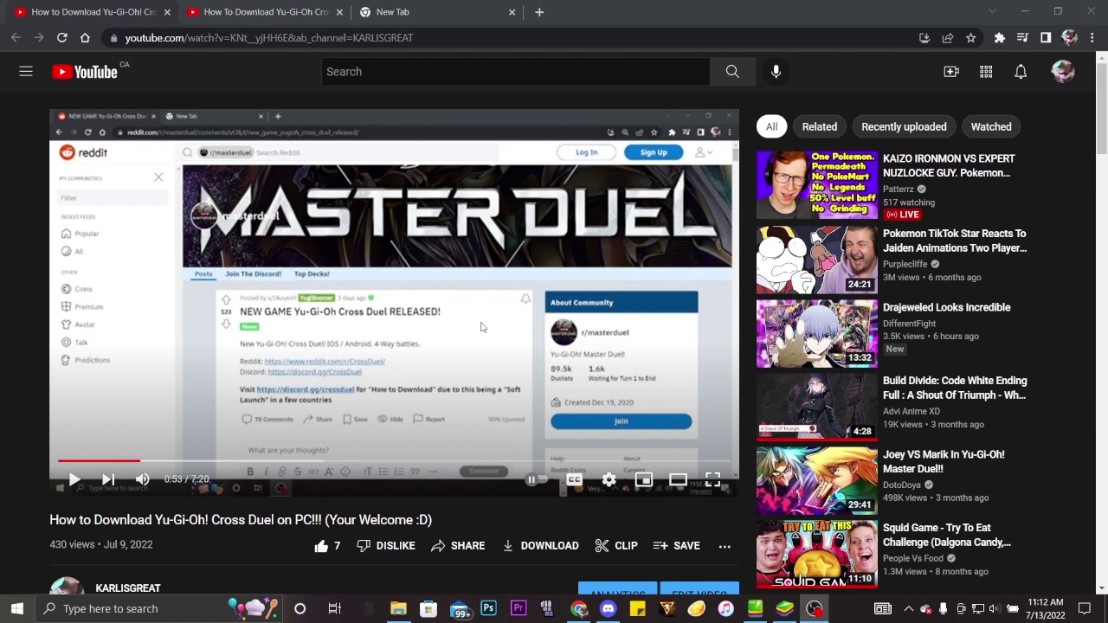
Read the viewer comments under the Cross Duel PC download video, expanding the long comment about Memu.
{"action": "scroll", "coordinate": [433, 346], "scroll_direction": "down", "scroll_amount": 3}
{"action": "scroll", "coordinate": [389, 363], "scroll_direction": "up", "scroll_amount": 1}
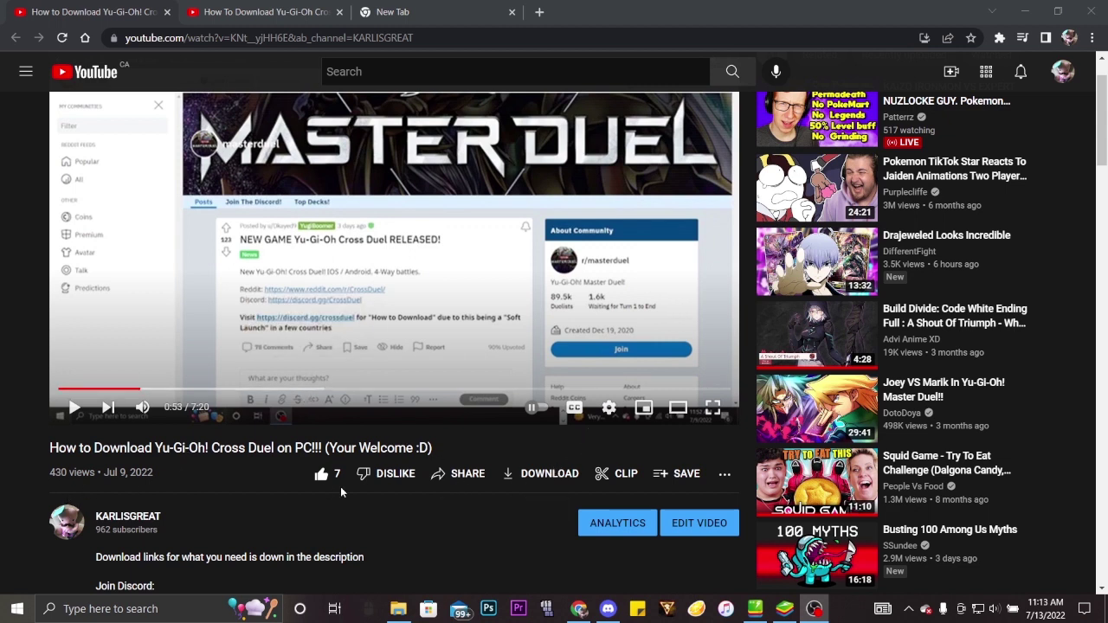
{"action": "scroll", "coordinate": [340, 486], "scroll_direction": "down", "scroll_amount": 5}
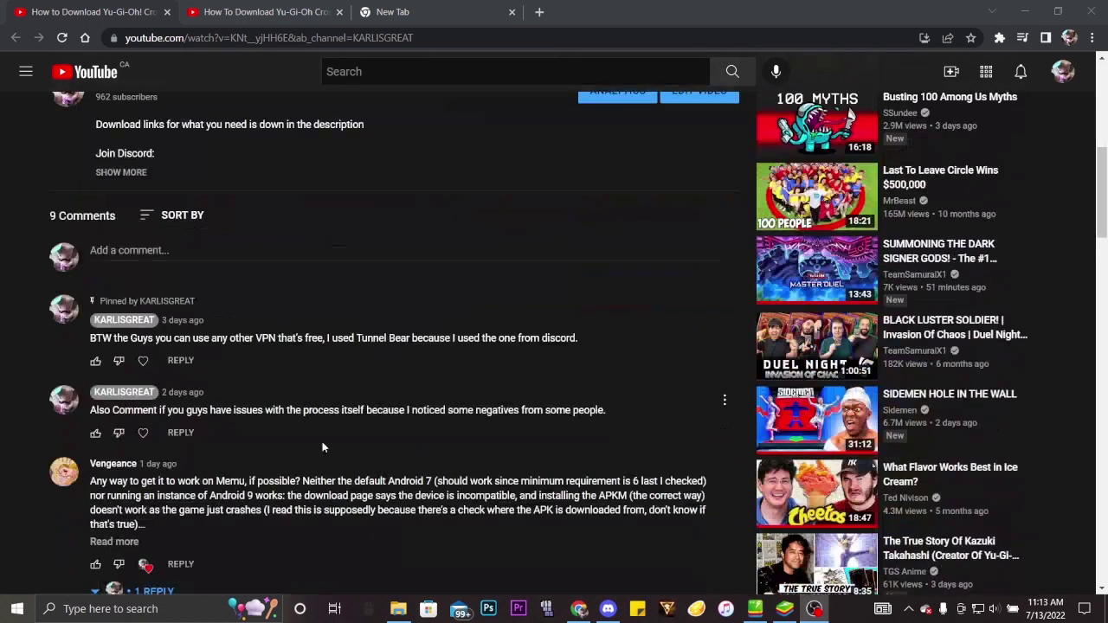
{"action": "scroll", "coordinate": [311, 429], "scroll_direction": "down", "scroll_amount": 3}
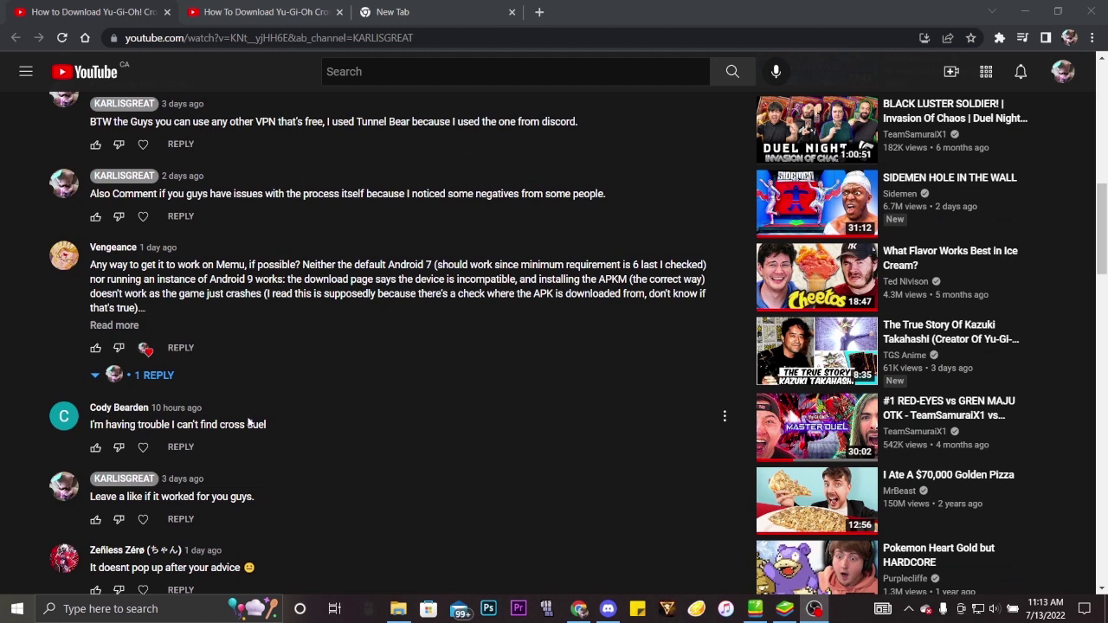
{"action": "scroll", "coordinate": [249, 422], "scroll_direction": "down", "scroll_amount": 3}
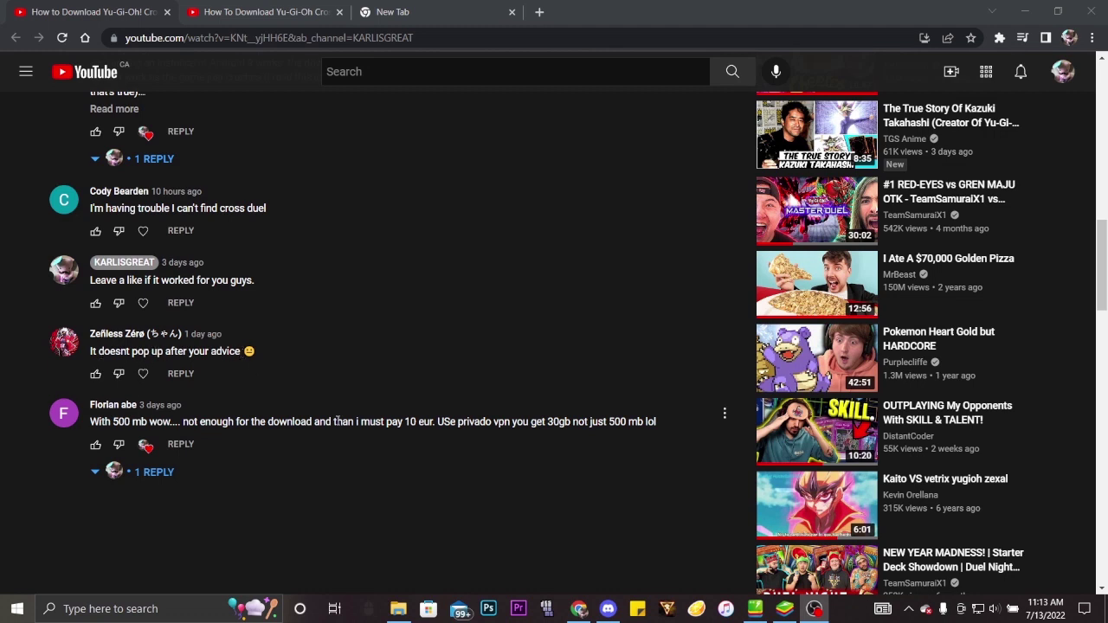
{"action": "scroll", "coordinate": [335, 409], "scroll_direction": "up", "scroll_amount": 3}
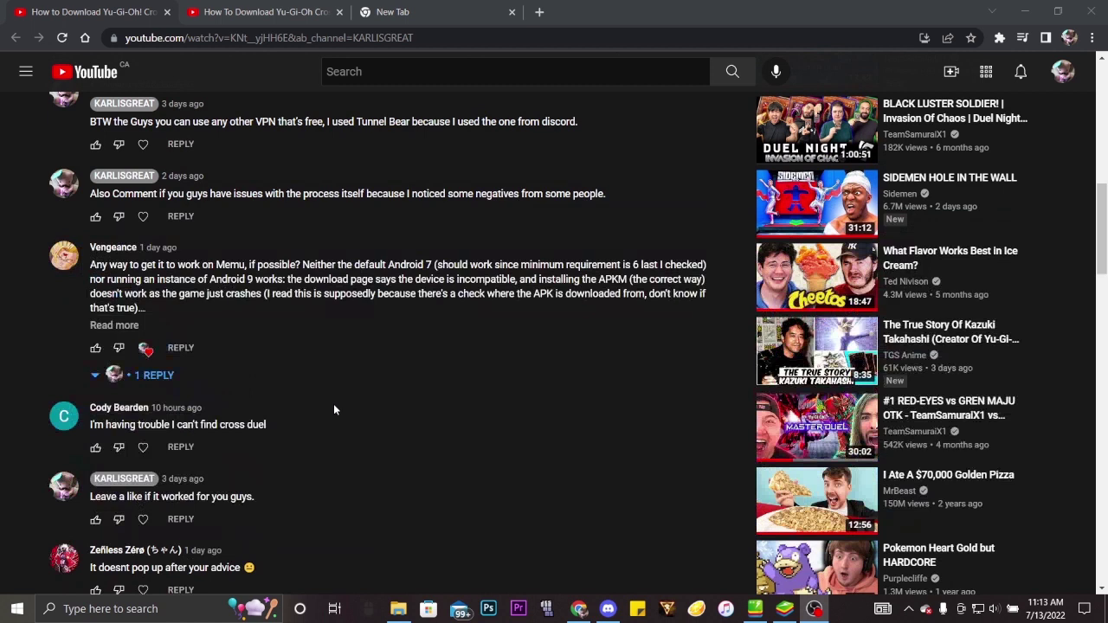
{"action": "left_click", "coordinate": [126, 327]}
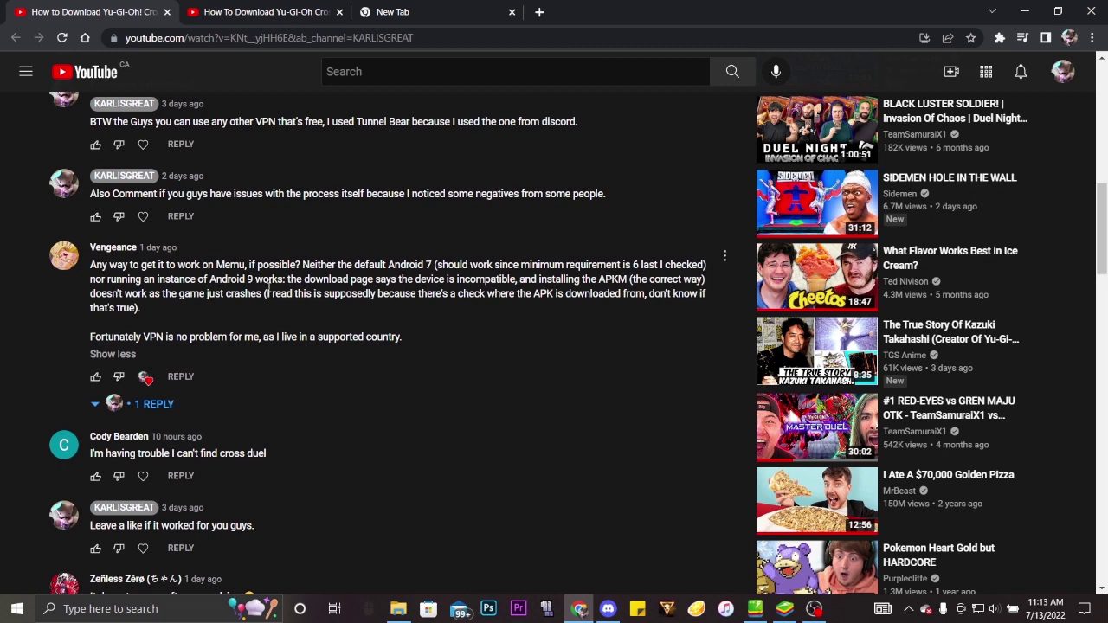
{"action": "scroll", "coordinate": [268, 285], "scroll_direction": "up", "scroll_amount": 3}
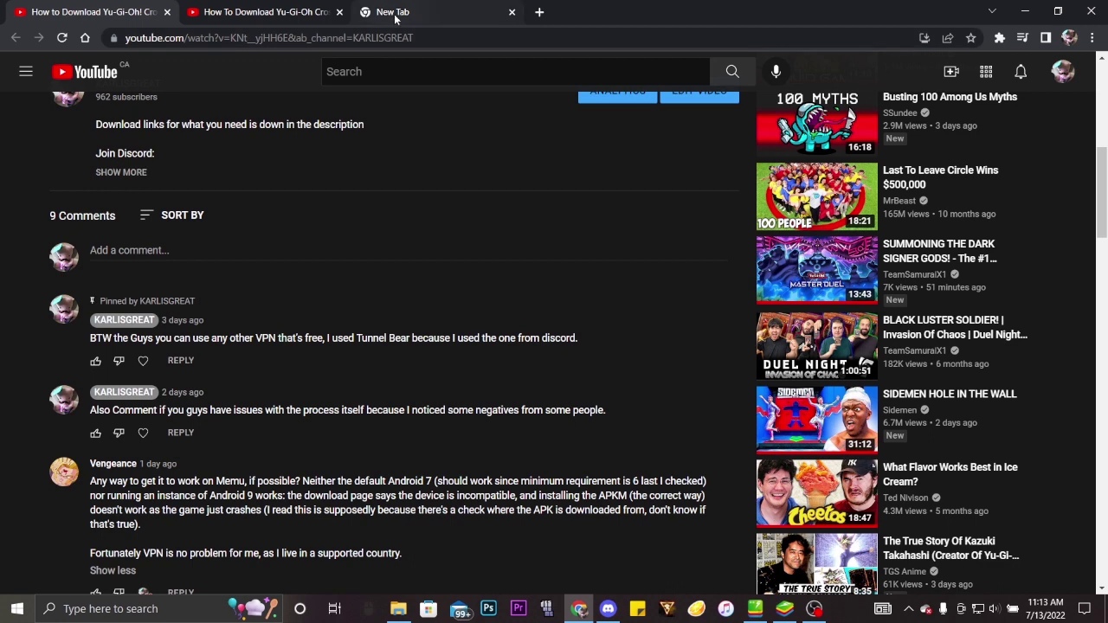
Expand the video's description to view the Discord, VPN and emulator download links.
{"action": "scroll", "coordinate": [392, 136], "scroll_direction": "up", "scroll_amount": 3}
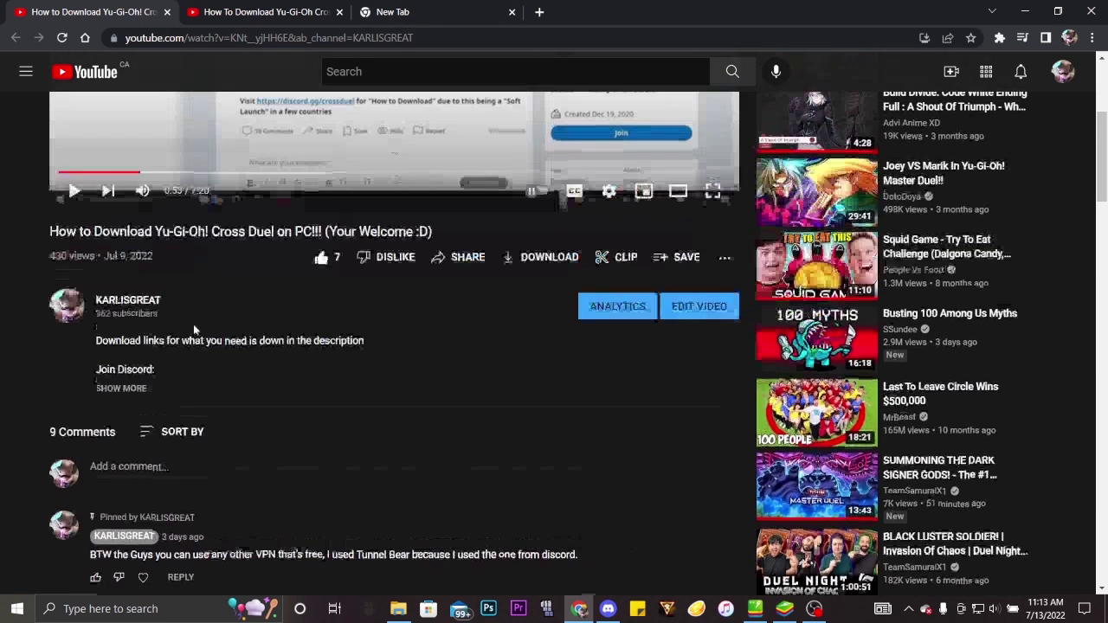
{"action": "left_click", "coordinate": [140, 391]}
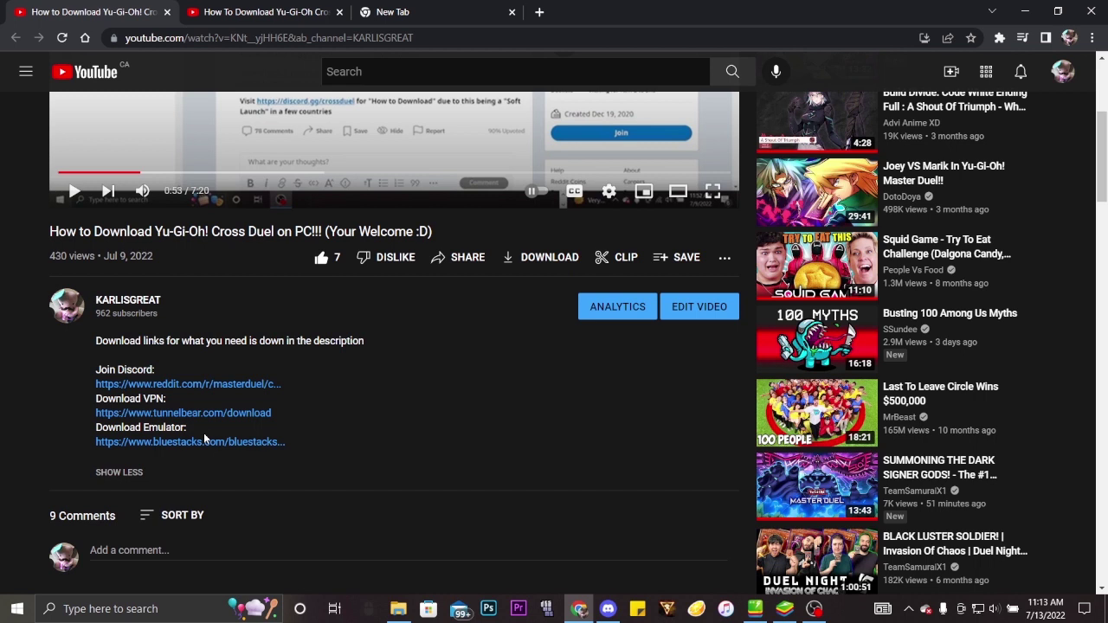
{"action": "left_click", "coordinate": [439, 12]}
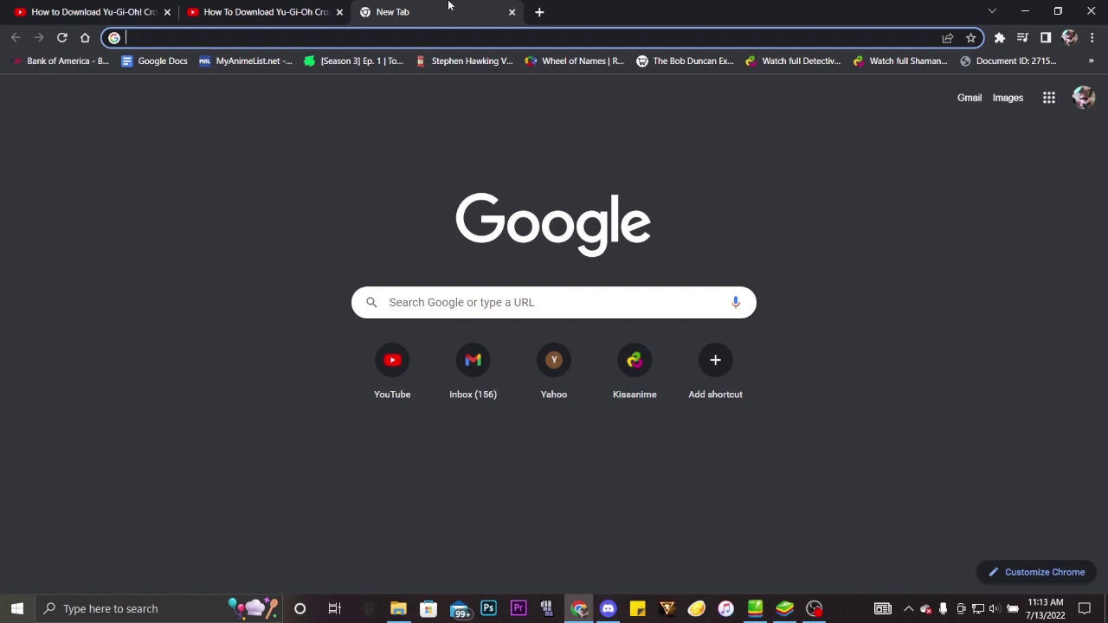
Switch to Discord and read the PC download instructions in the Yu-Gi-Oh! Cross Duel server's how-to-download channel.
{"action": "left_click", "coordinate": [217, 24]}
{"action": "left_click", "coordinate": [608, 609]}
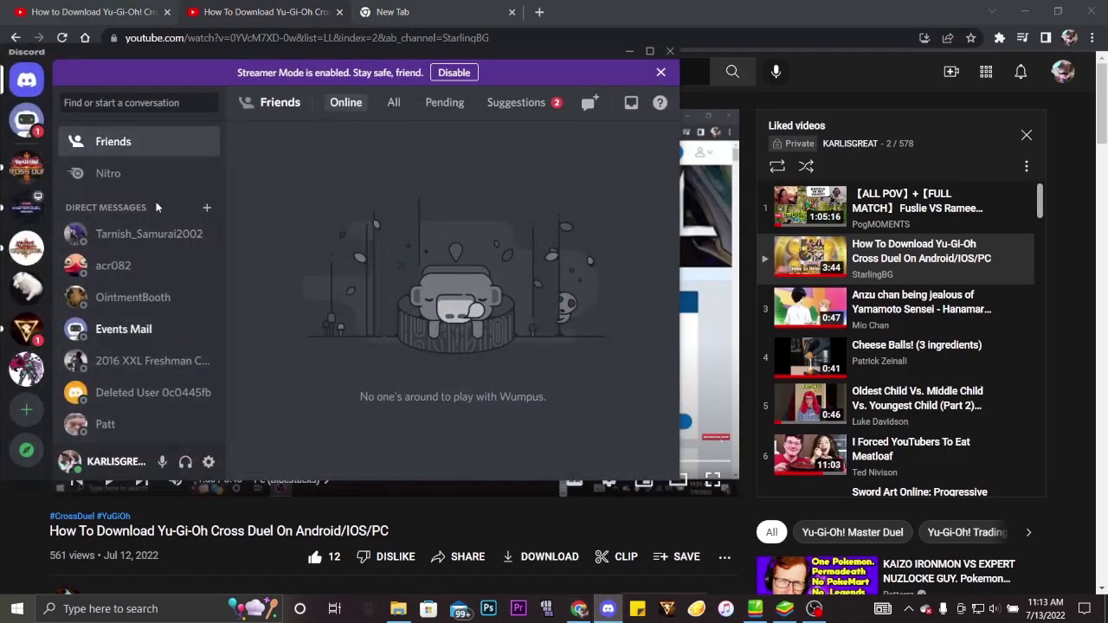
{"action": "left_click", "coordinate": [27, 172]}
{"action": "scroll", "coordinate": [361, 246], "scroll_direction": "up", "scroll_amount": 5}
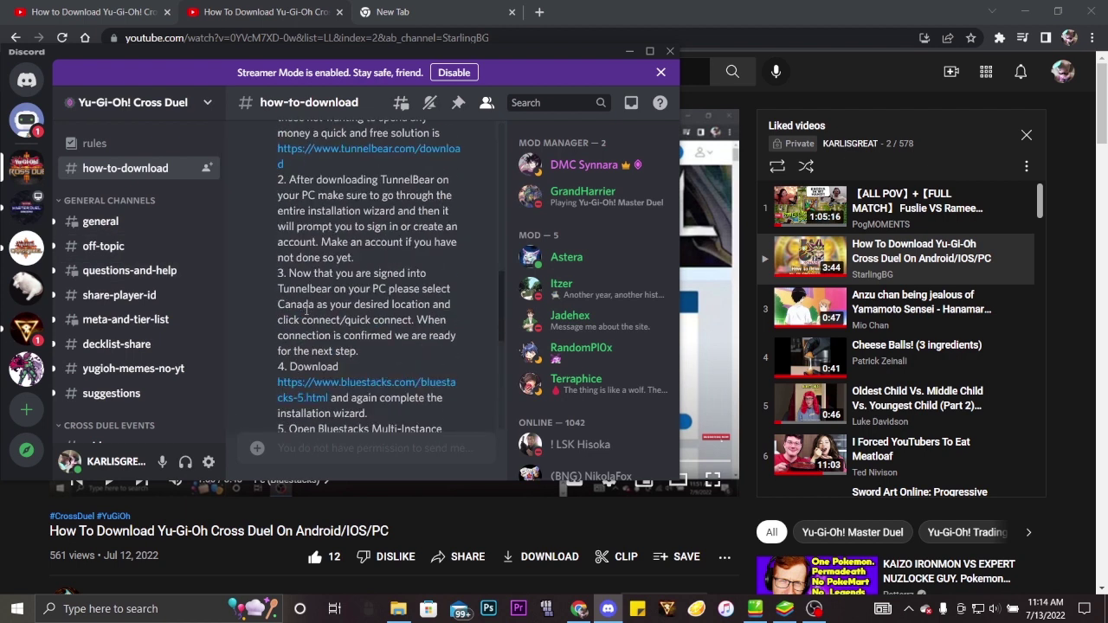
{"action": "scroll", "coordinate": [363, 286], "scroll_direction": "down", "scroll_amount": 5}
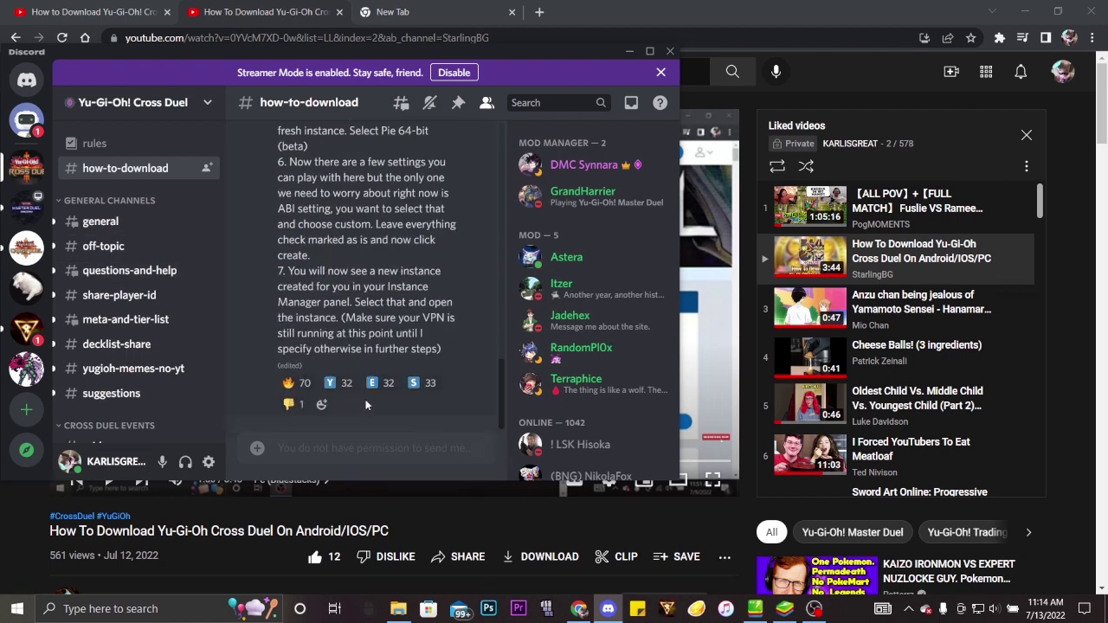
{"action": "scroll", "coordinate": [368, 340], "scroll_direction": "up", "scroll_amount": 3}
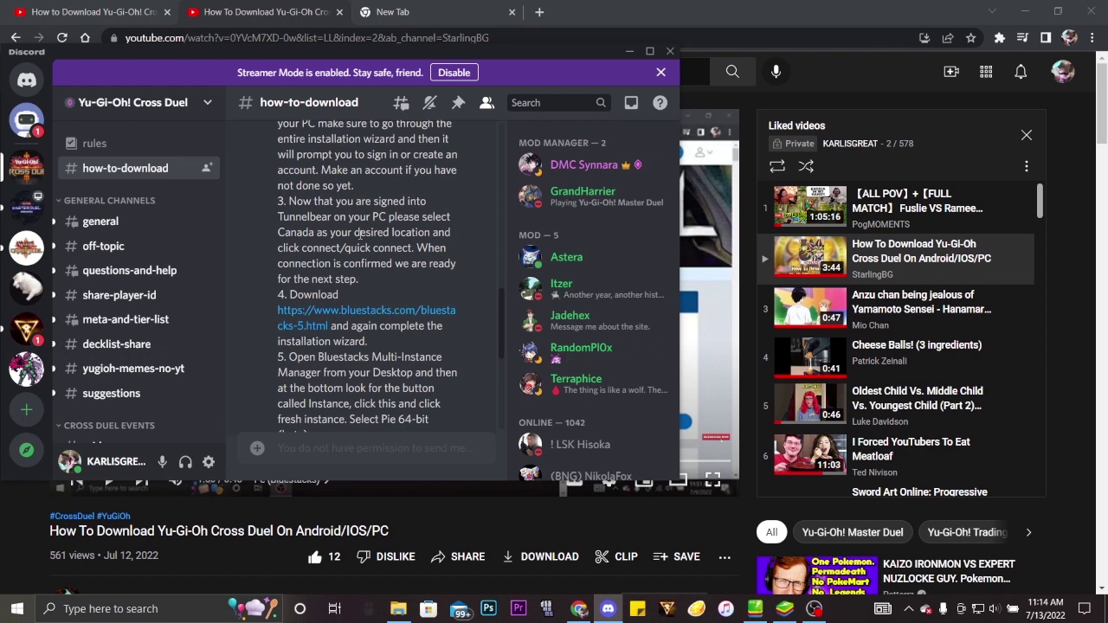
{"action": "scroll", "coordinate": [380, 305], "scroll_direction": "up", "scroll_amount": 3}
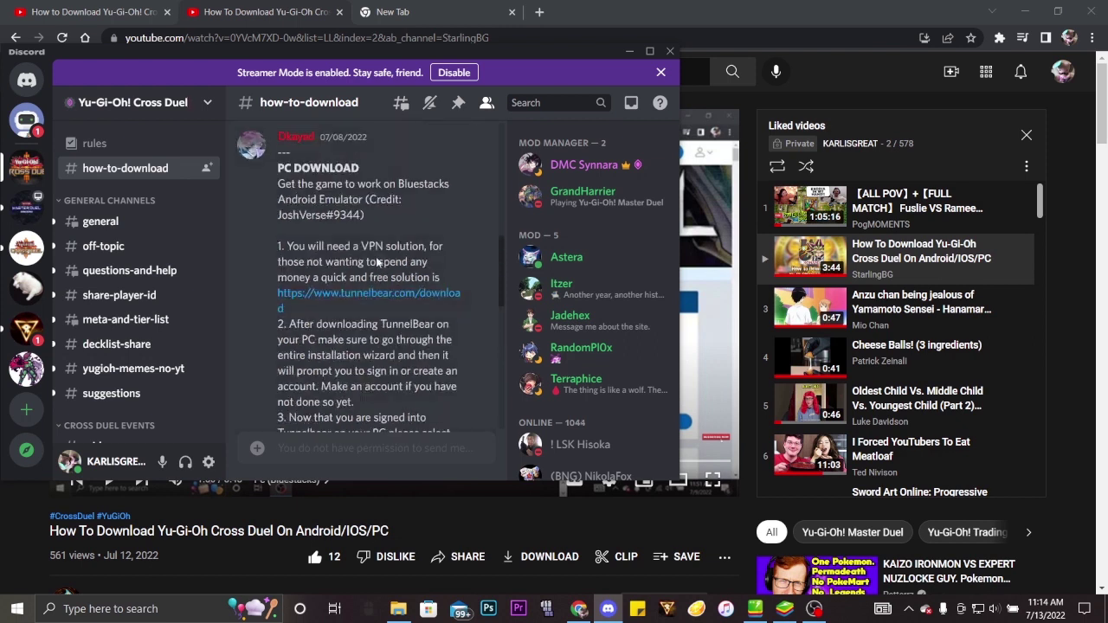
{"action": "left_click", "coordinate": [630, 51]}
Review the description of the Android/IOS/PC download video and return to the PC download video.
{"action": "scroll", "coordinate": [468, 173], "scroll_direction": "down", "scroll_amount": 4}
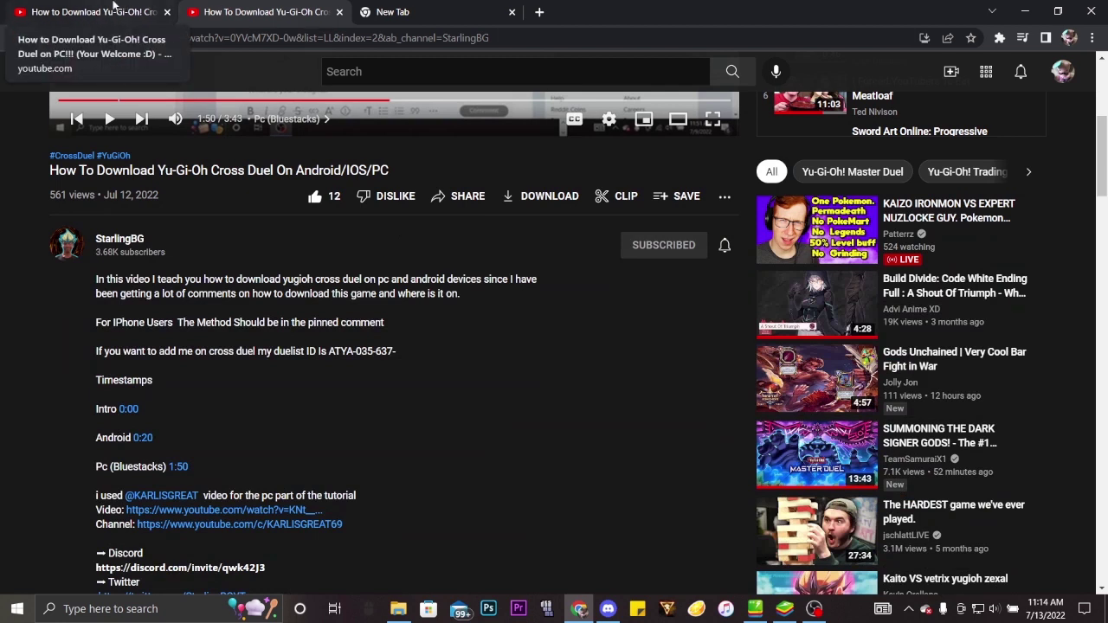
{"action": "left_click", "coordinate": [113, 7]}
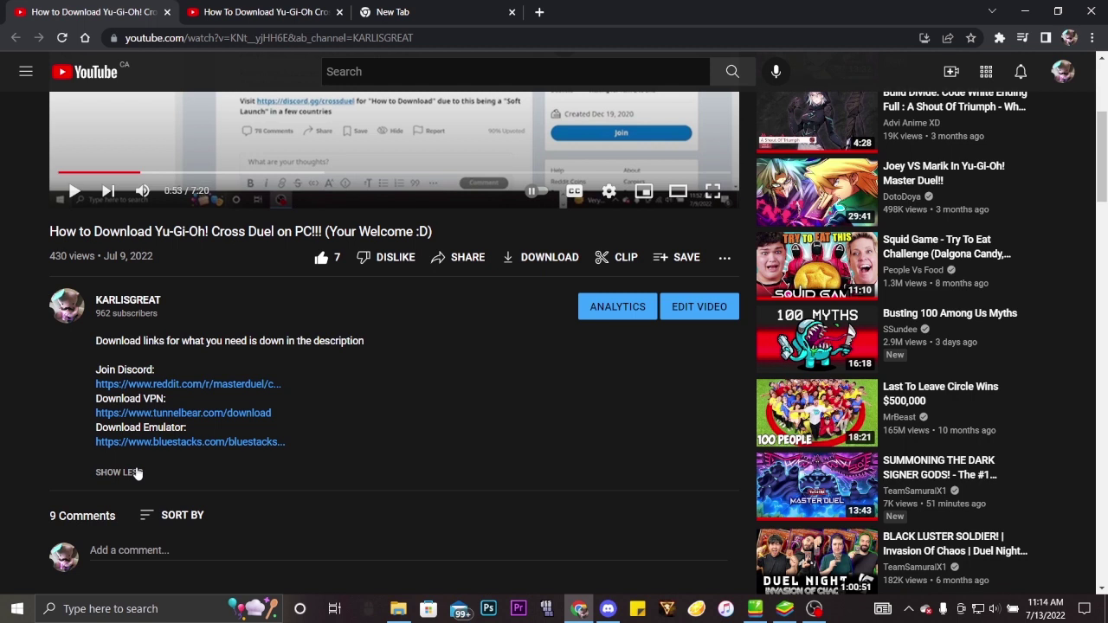
{"action": "scroll", "coordinate": [307, 421], "scroll_direction": "down", "scroll_amount": 4}
Search Google for "privado vpn" and open the official privadovpn.com website.
{"action": "left_click", "coordinate": [460, 10]}
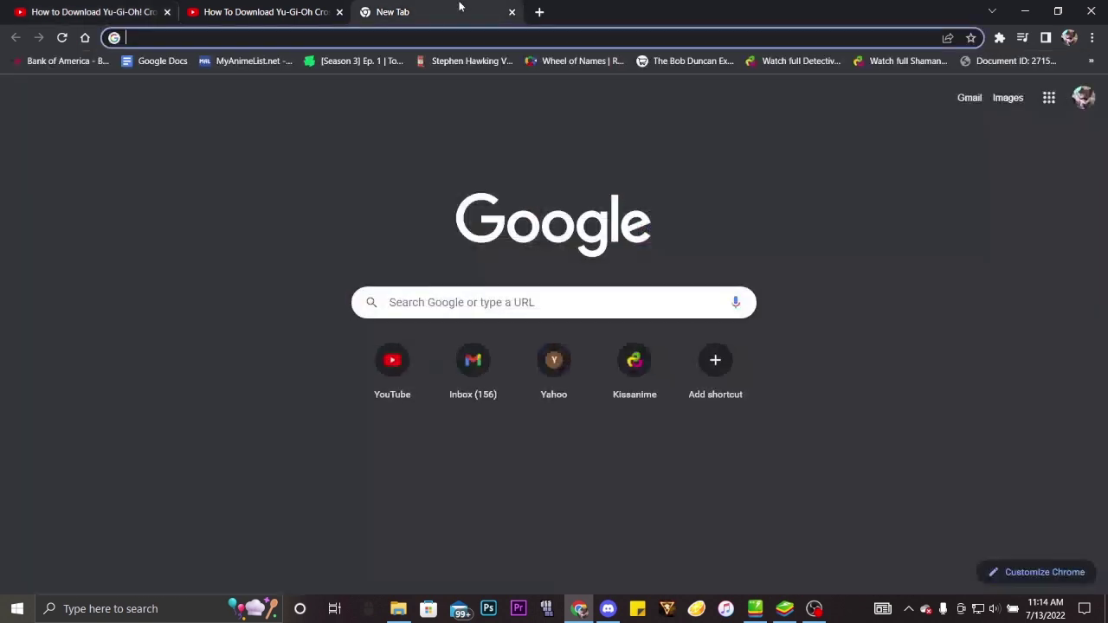
{"action": "type", "text": "privado"}
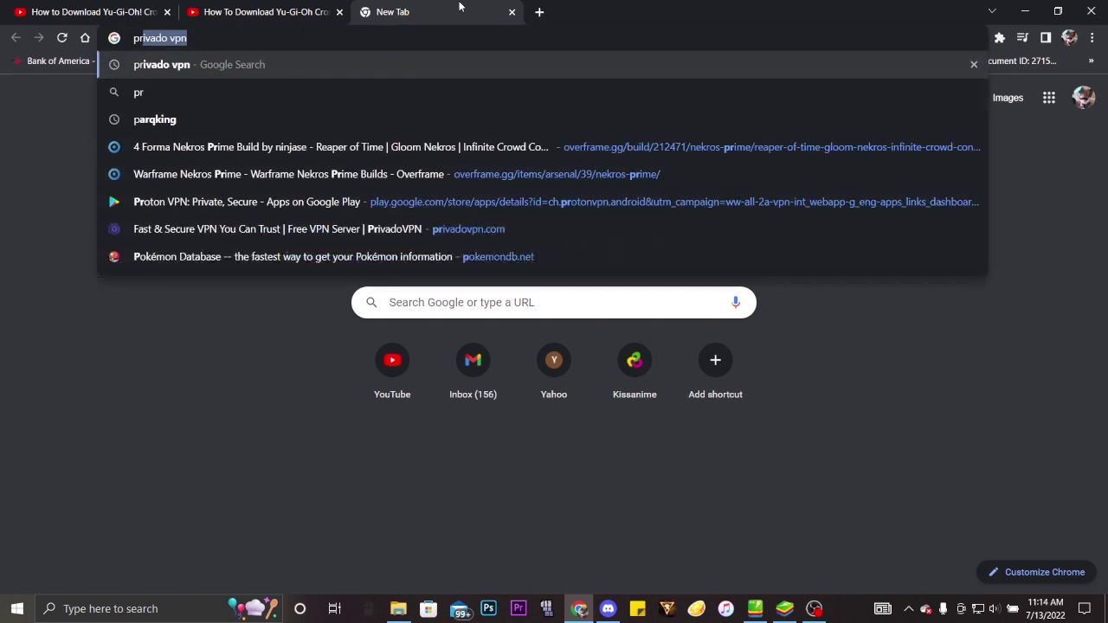
{"action": "type", "text": " vpn"}
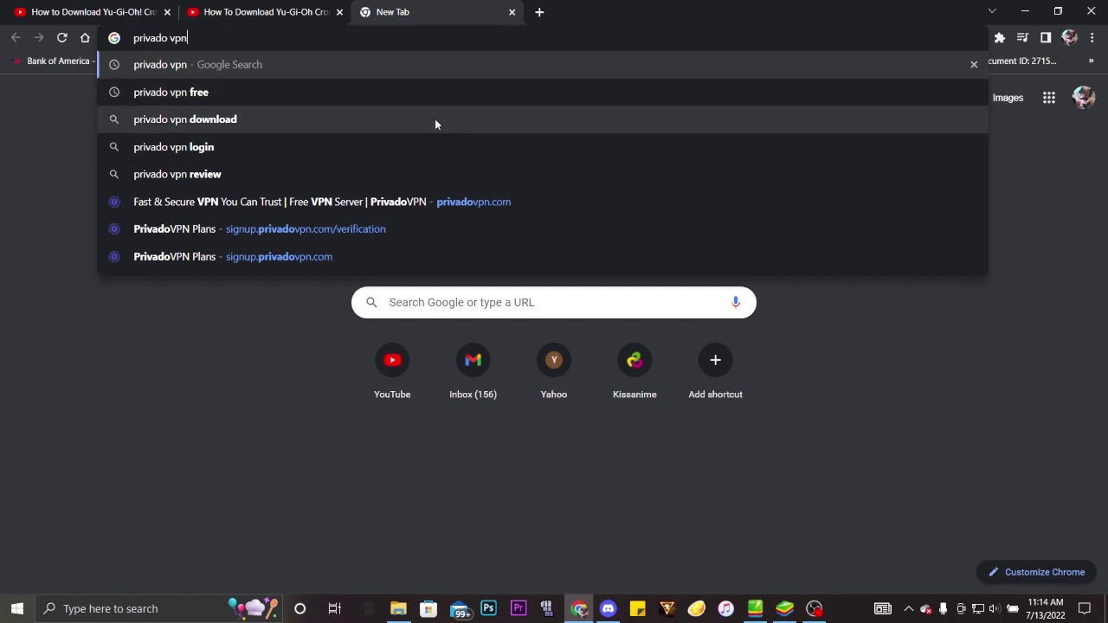
{"action": "left_click", "coordinate": [320, 65]}
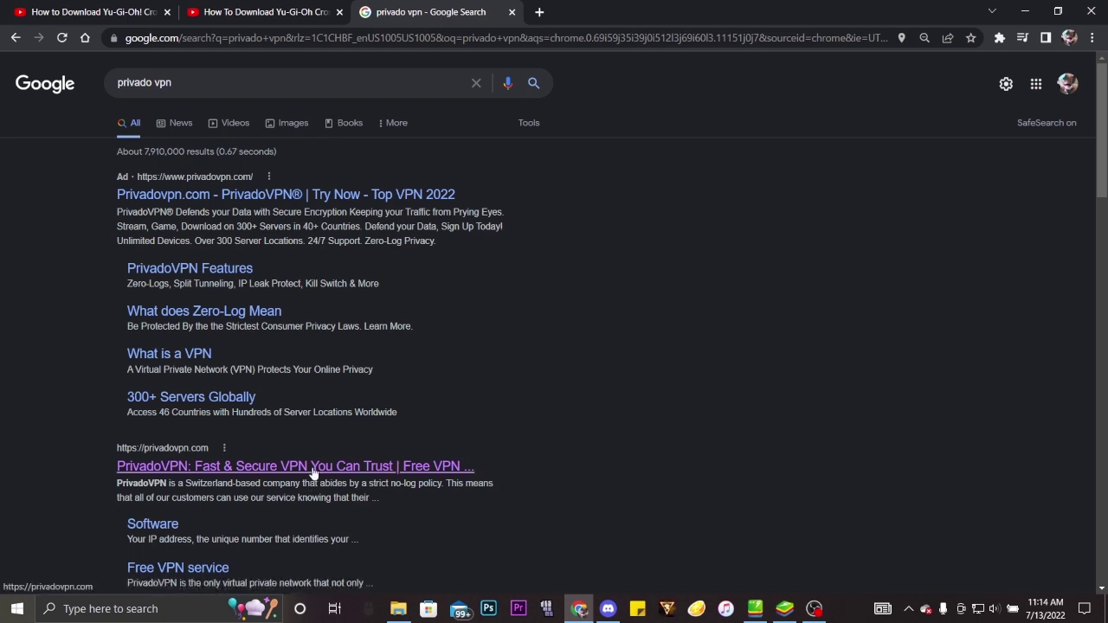
{"action": "left_click", "coordinate": [314, 472]}
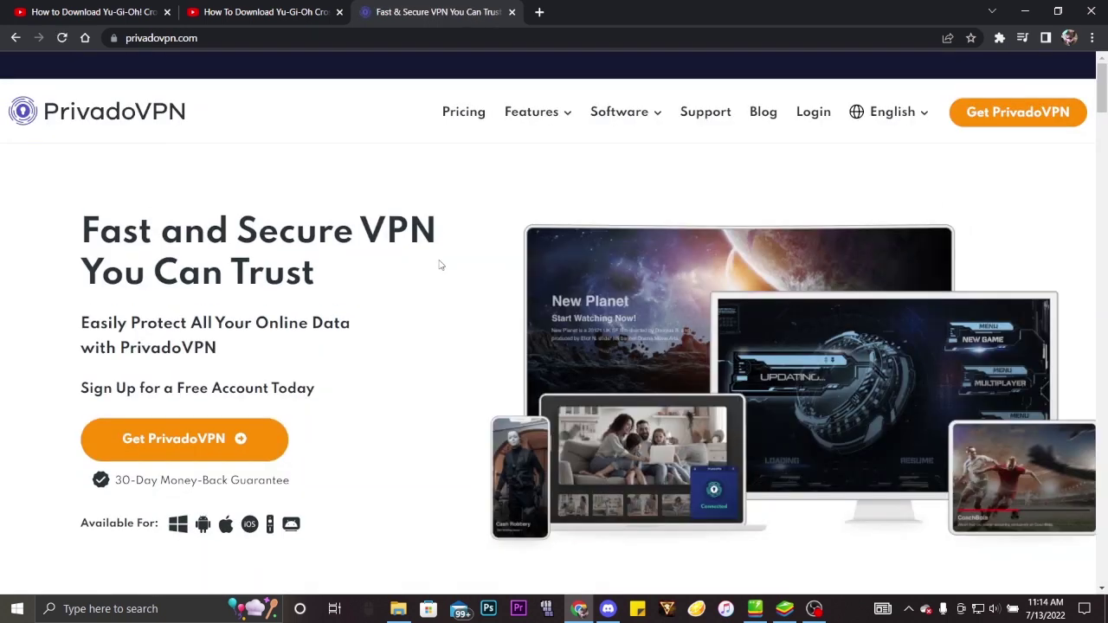
Open the PrivadoVPN sign-up page and select the Free Plan.
{"action": "left_click", "coordinate": [987, 113]}
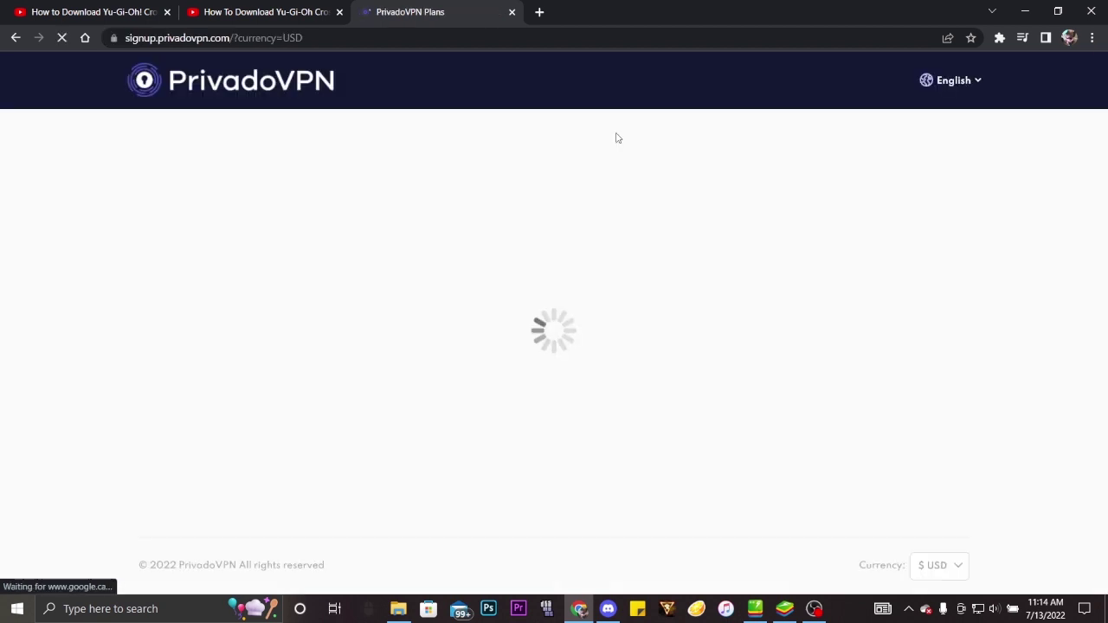
{"action": "scroll", "coordinate": [617, 138], "scroll_direction": "down", "scroll_amount": 2}
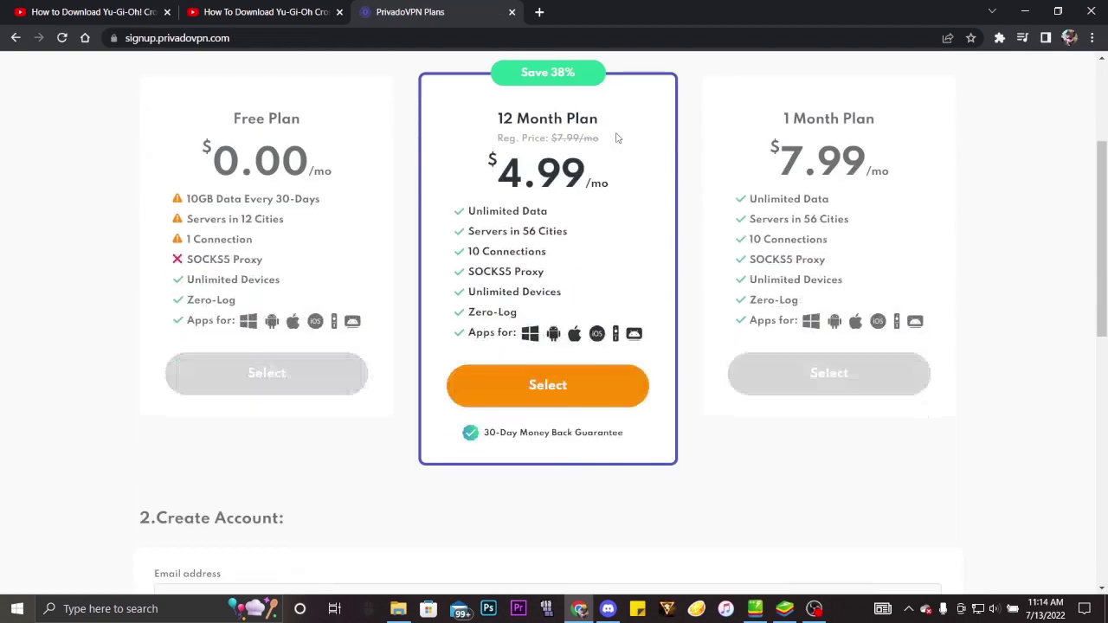
{"action": "scroll", "coordinate": [617, 139], "scroll_direction": "up", "scroll_amount": 1}
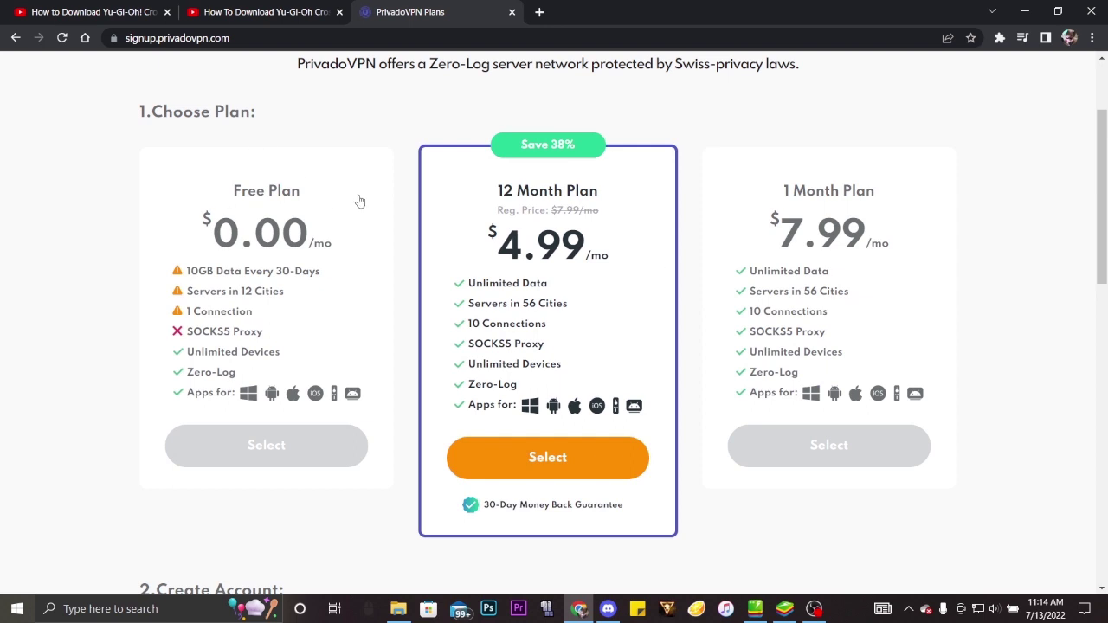
{"action": "left_click", "coordinate": [300, 222]}
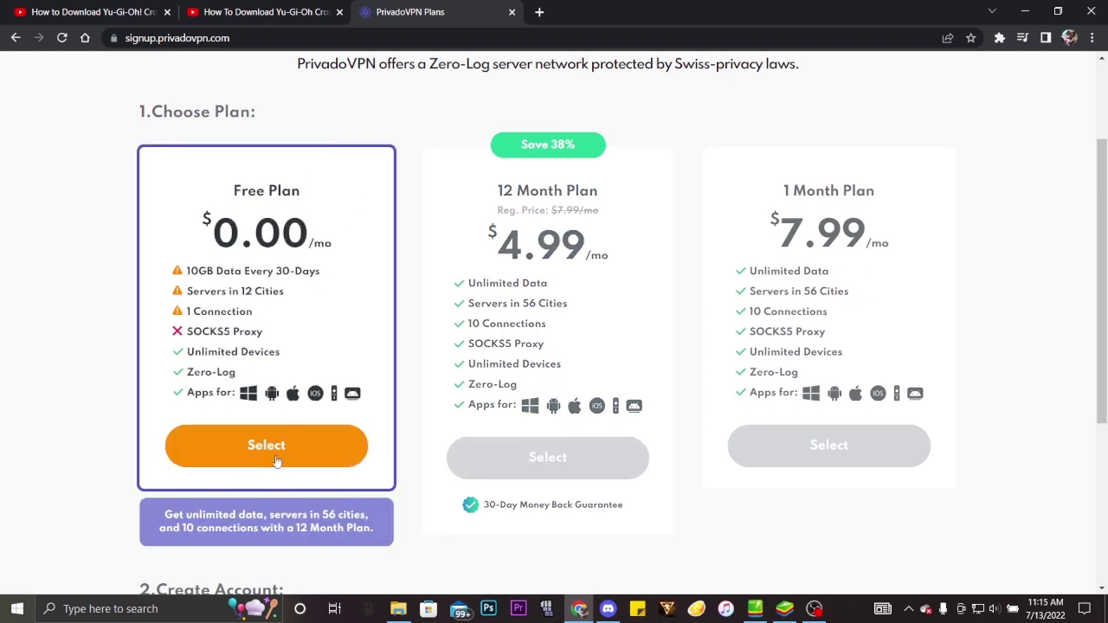
{"action": "scroll", "coordinate": [277, 458], "scroll_direction": "down", "scroll_amount": 4}
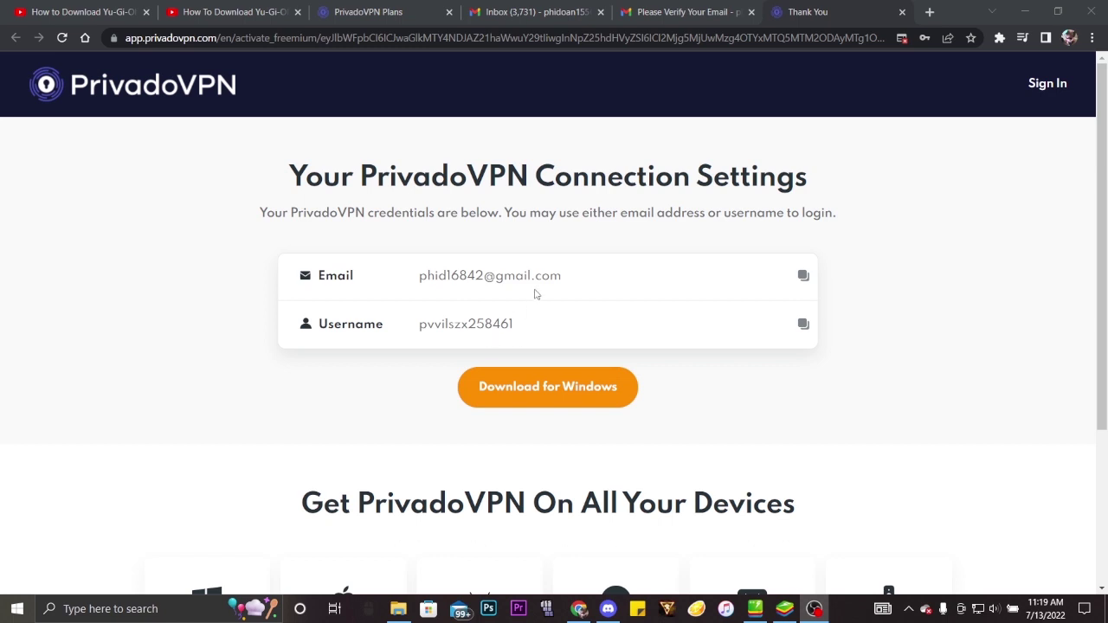
Download and run the PrivadoVPN installer for Windows, closing the setup dialog without repairing or uninstalling.
{"action": "left_click", "coordinate": [574, 388]}
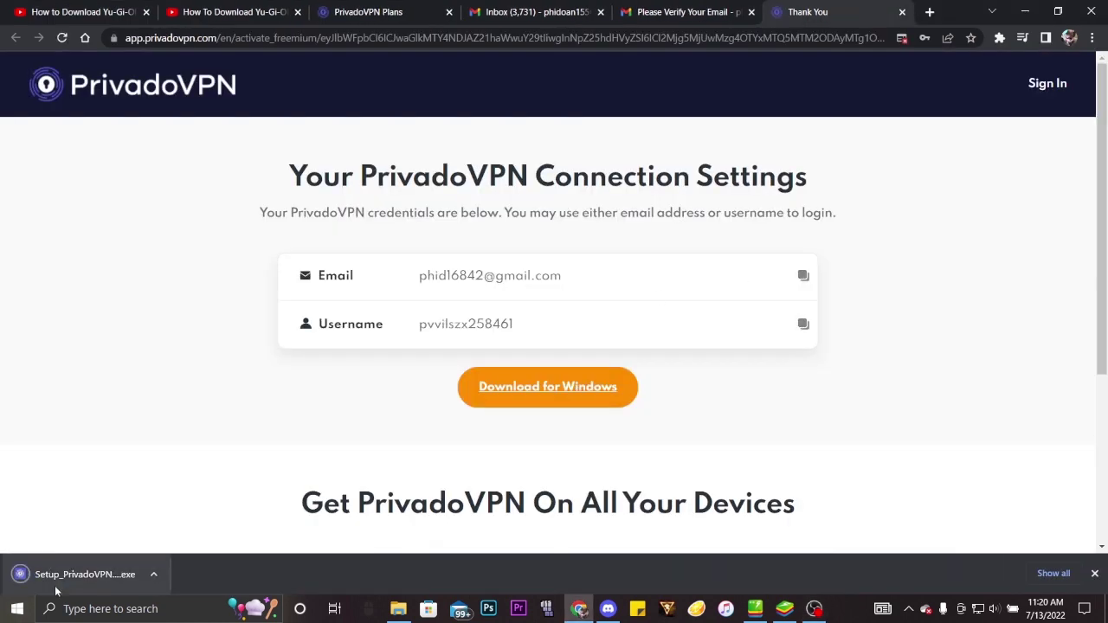
{"action": "left_click", "coordinate": [74, 574]}
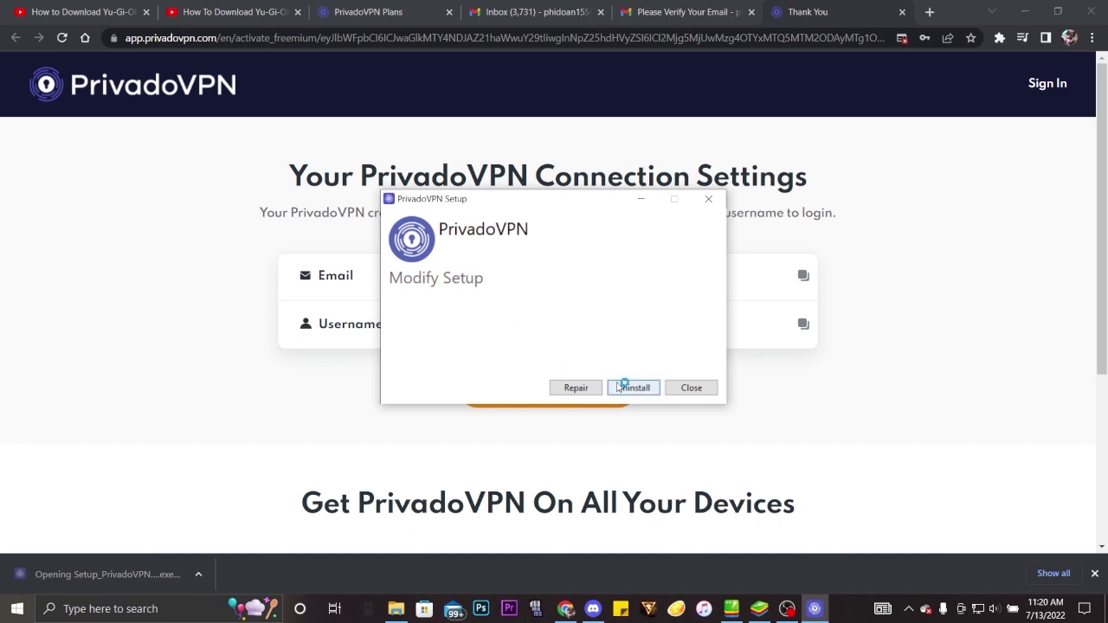
{"action": "left_click", "coordinate": [691, 388]}
{"action": "left_click", "coordinate": [520, 351]}
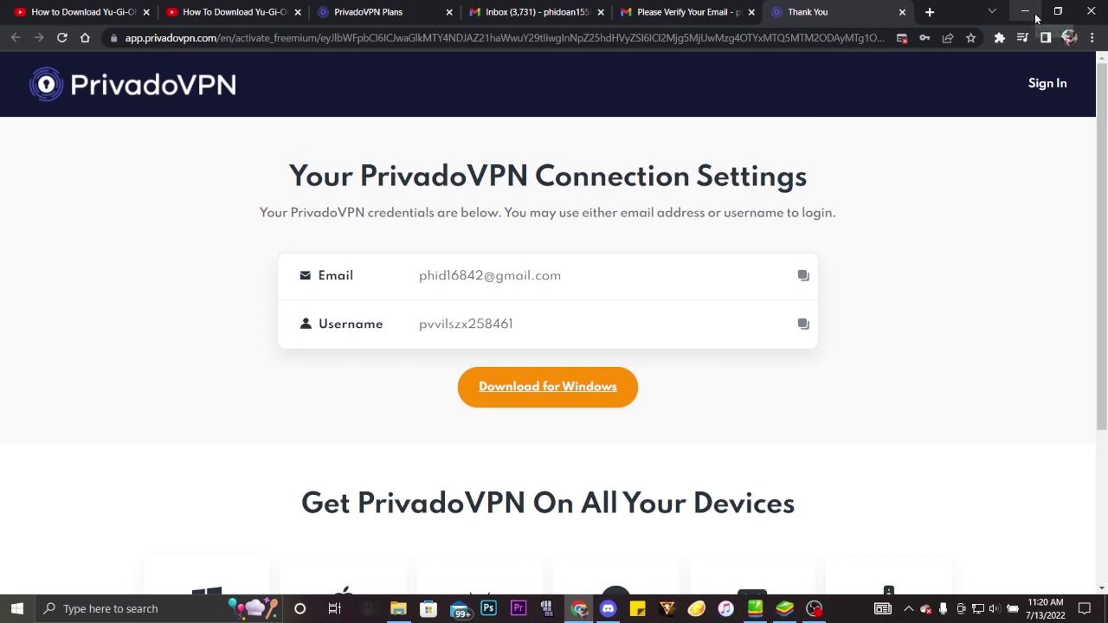
Launch PrivadoVPN from the desktop and connect to the Los Angeles server in the United States.
{"action": "left_click", "coordinate": [1026, 12]}
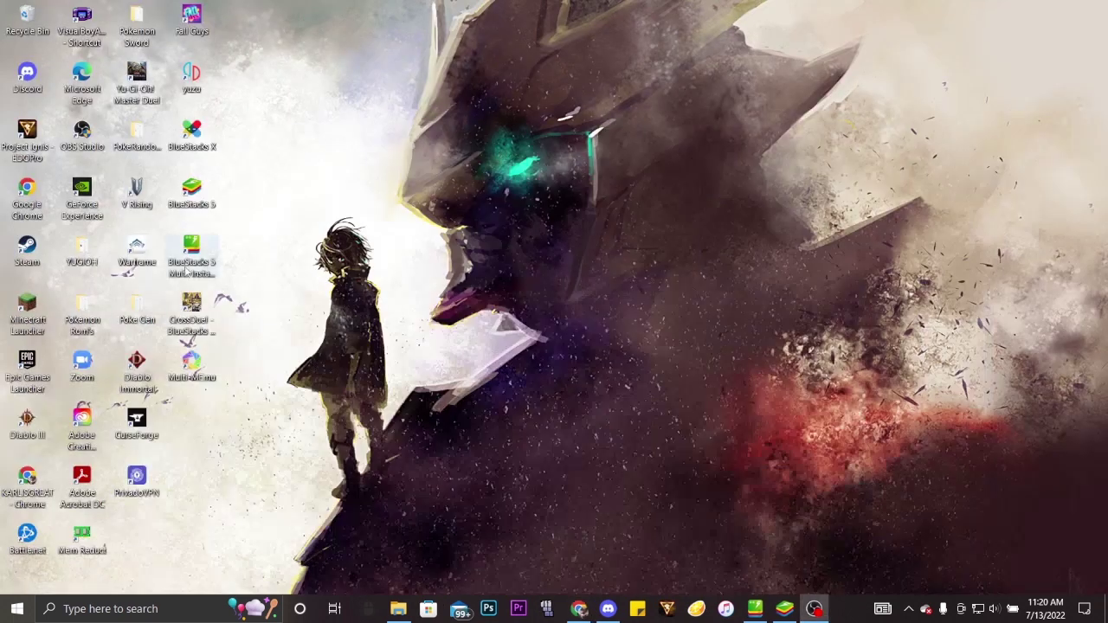
{"action": "double_click", "coordinate": [144, 482]}
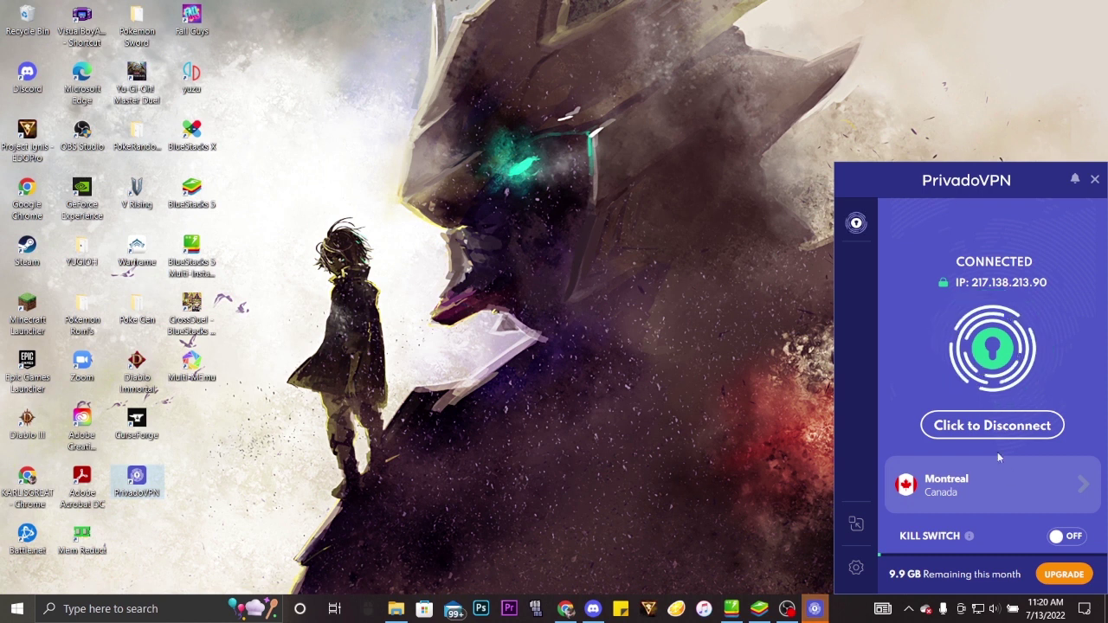
{"action": "left_click", "coordinate": [1010, 481]}
{"action": "left_click", "coordinate": [976, 337]}
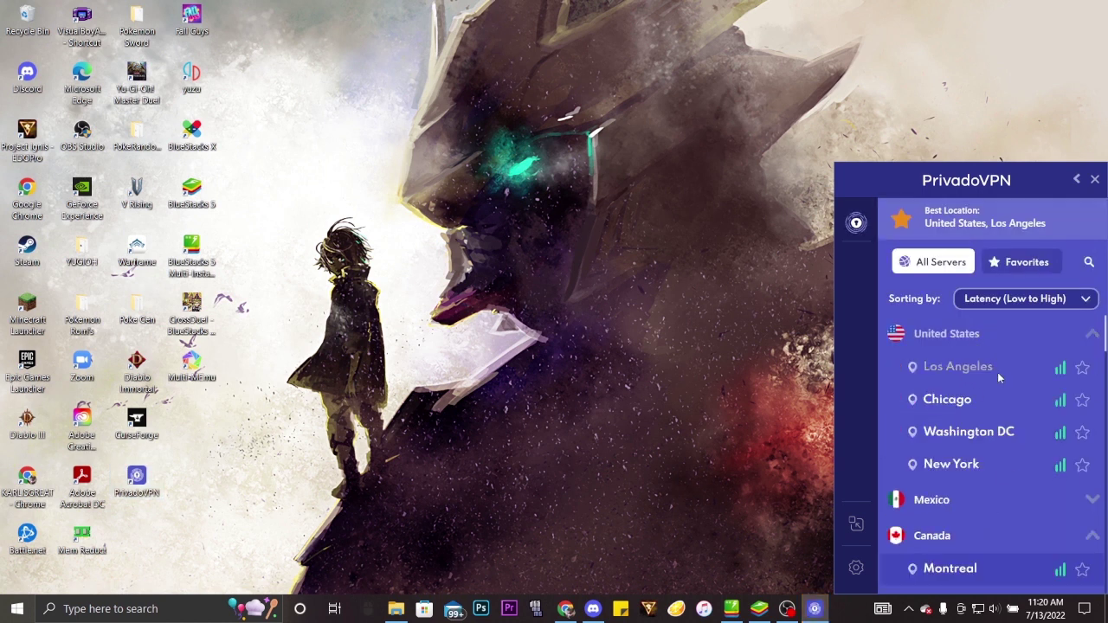
{"action": "left_click", "coordinate": [996, 371]}
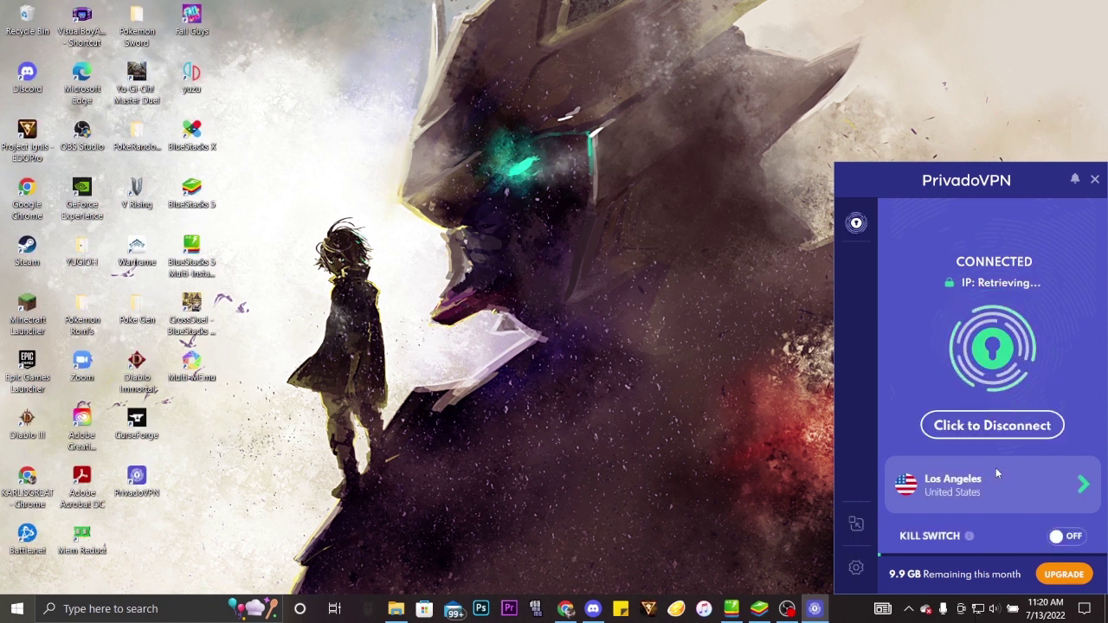
Switch the VPN connection to the Montreal server in Canada from the PrivadoVPN server list.
{"action": "left_click", "coordinate": [1046, 475]}
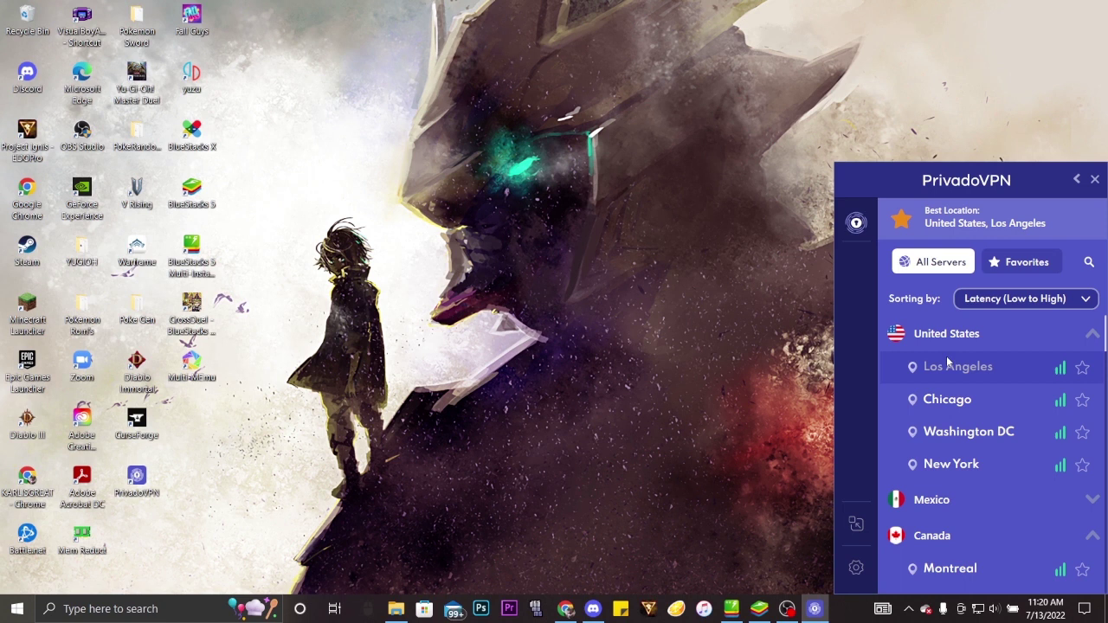
{"action": "scroll", "coordinate": [996, 532], "scroll_direction": "down", "scroll_amount": 1}
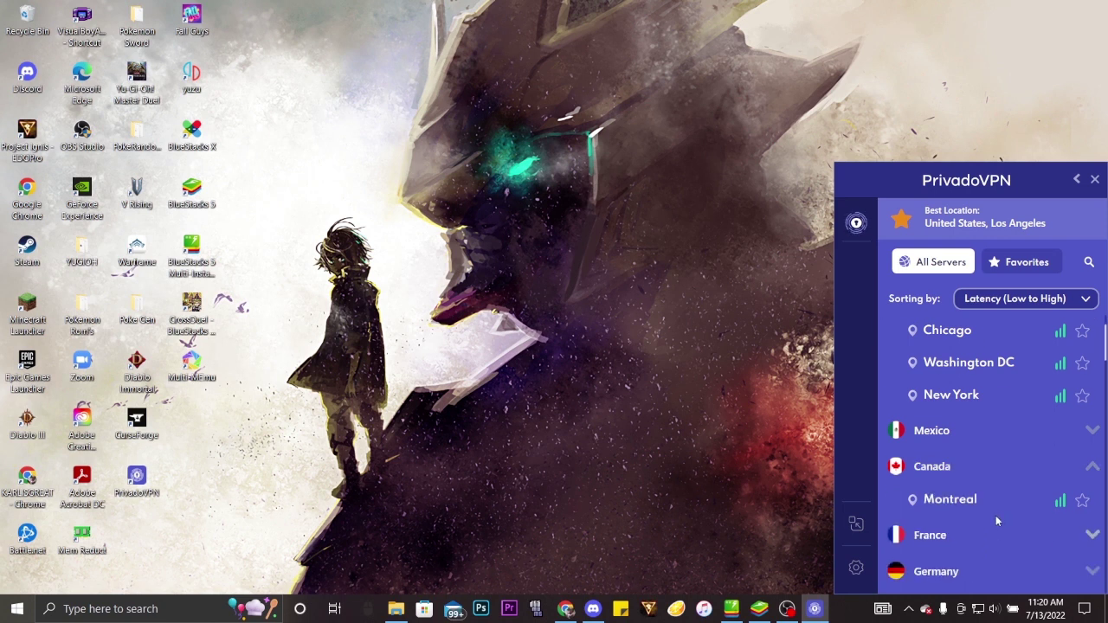
{"action": "scroll", "coordinate": [982, 465], "scroll_direction": "up", "scroll_amount": 1}
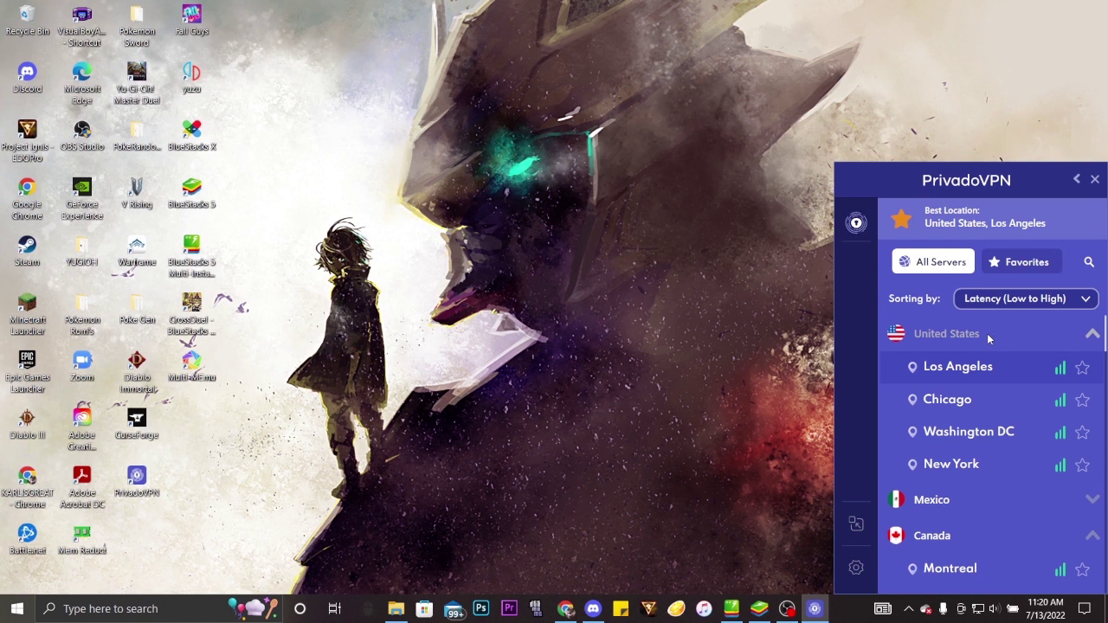
{"action": "scroll", "coordinate": [994, 373], "scroll_direction": "down", "scroll_amount": 2}
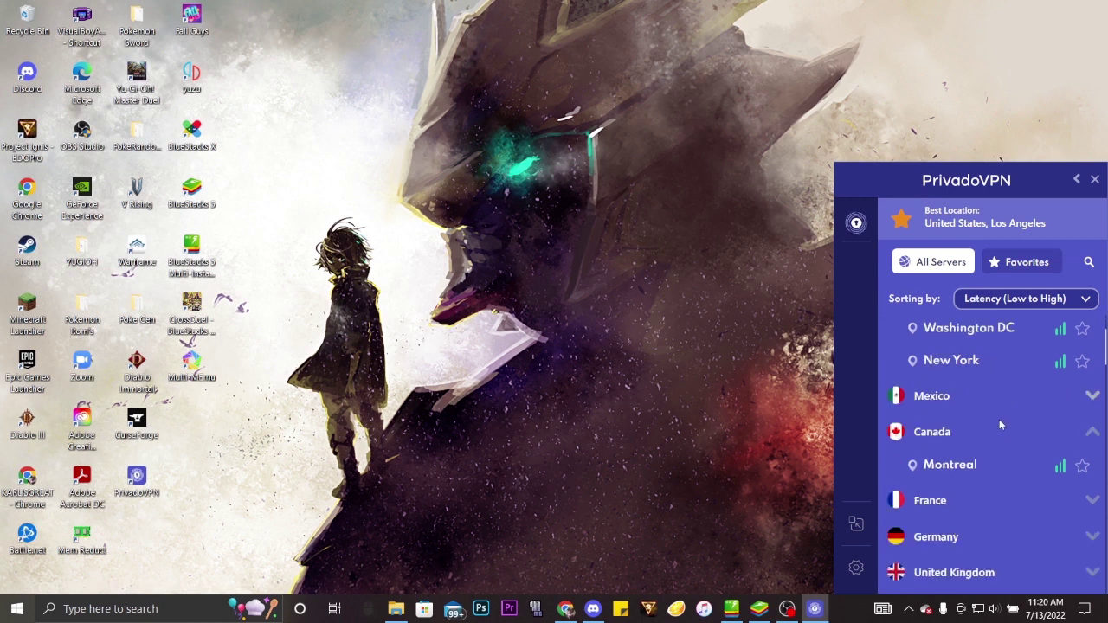
{"action": "left_click", "coordinate": [995, 467]}
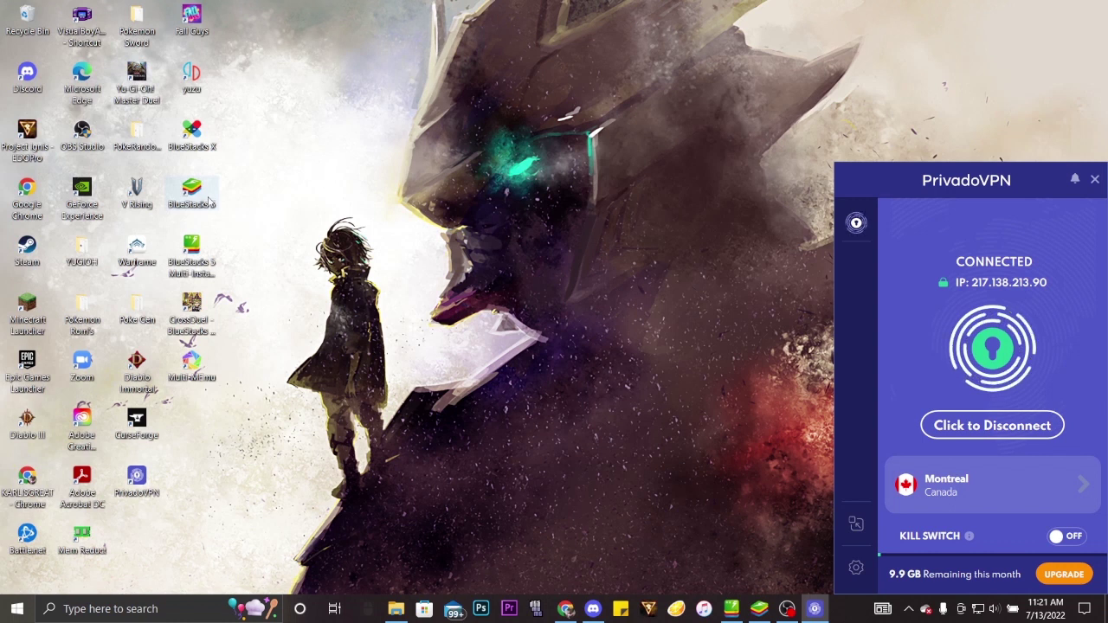
Switch to Chrome and open the BlueStacks 5 download page linked in the YouTube video's description, then minimize the browser.
{"action": "left_click", "coordinate": [566, 609]}
{"action": "left_click", "coordinate": [89, 12]}
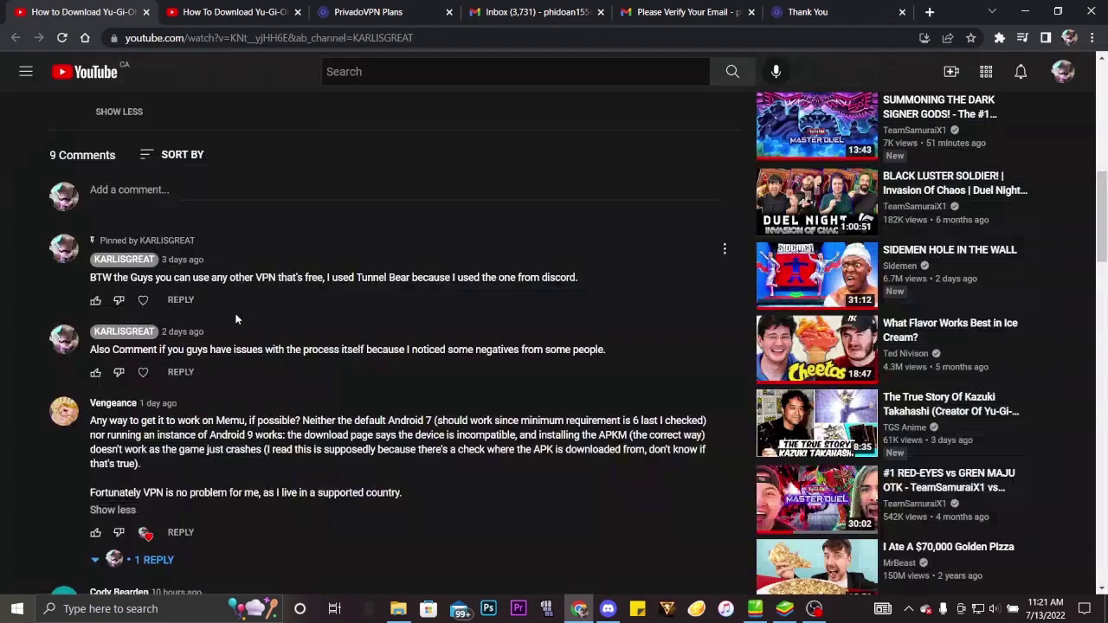
{"action": "scroll", "coordinate": [346, 346], "scroll_direction": "up", "scroll_amount": 5}
{"action": "left_click", "coordinate": [128, 325]}
{"action": "left_click", "coordinate": [132, 228]}
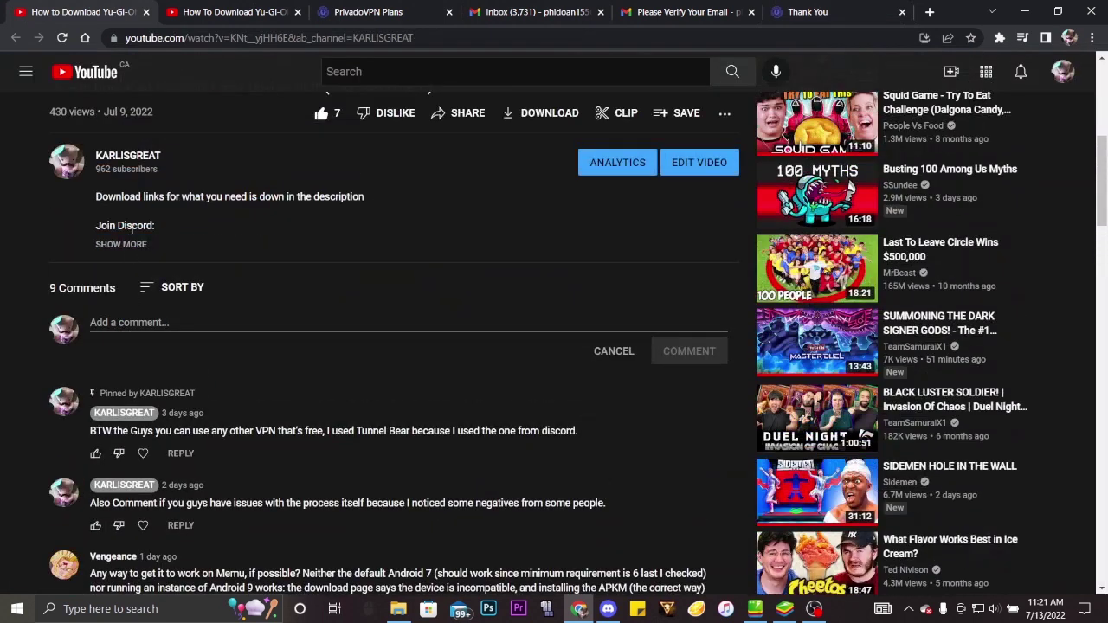
{"action": "left_click", "coordinate": [614, 350]}
{"action": "left_click", "coordinate": [126, 245]}
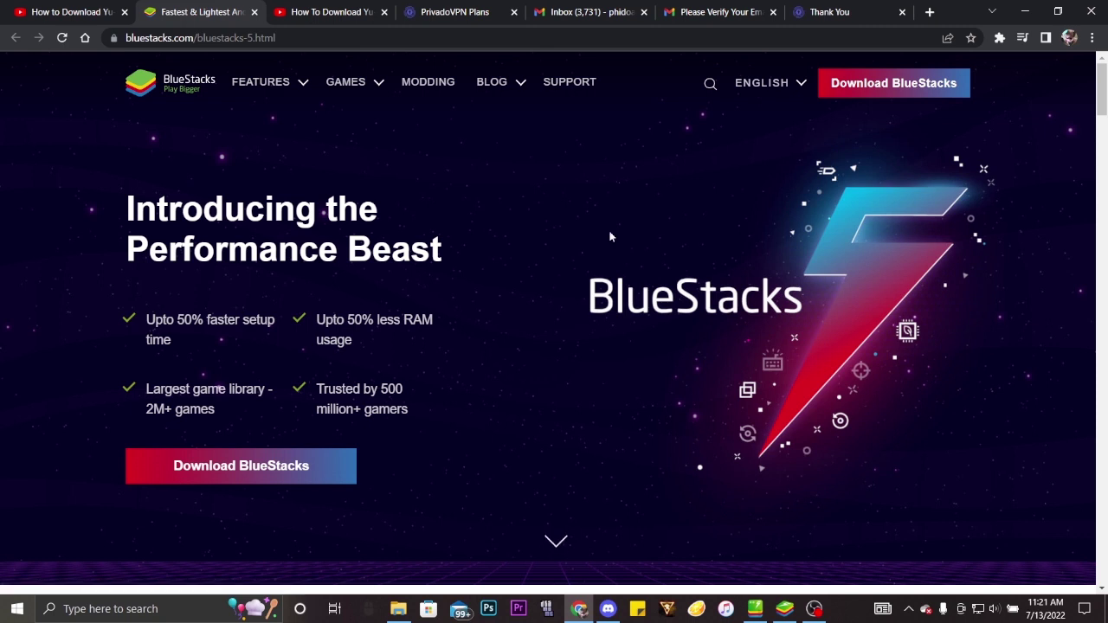
{"action": "left_click", "coordinate": [1025, 11]}
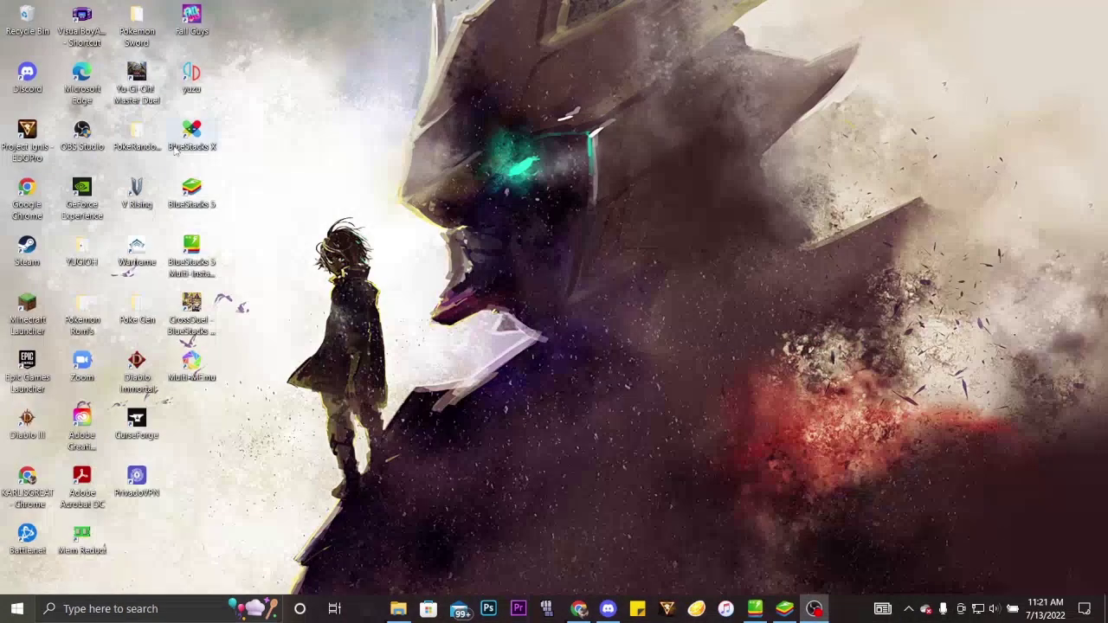
Open the BlueStacks 5 Multi-Instance Manager from the desktop.
{"action": "double_click", "coordinate": [191, 192]}
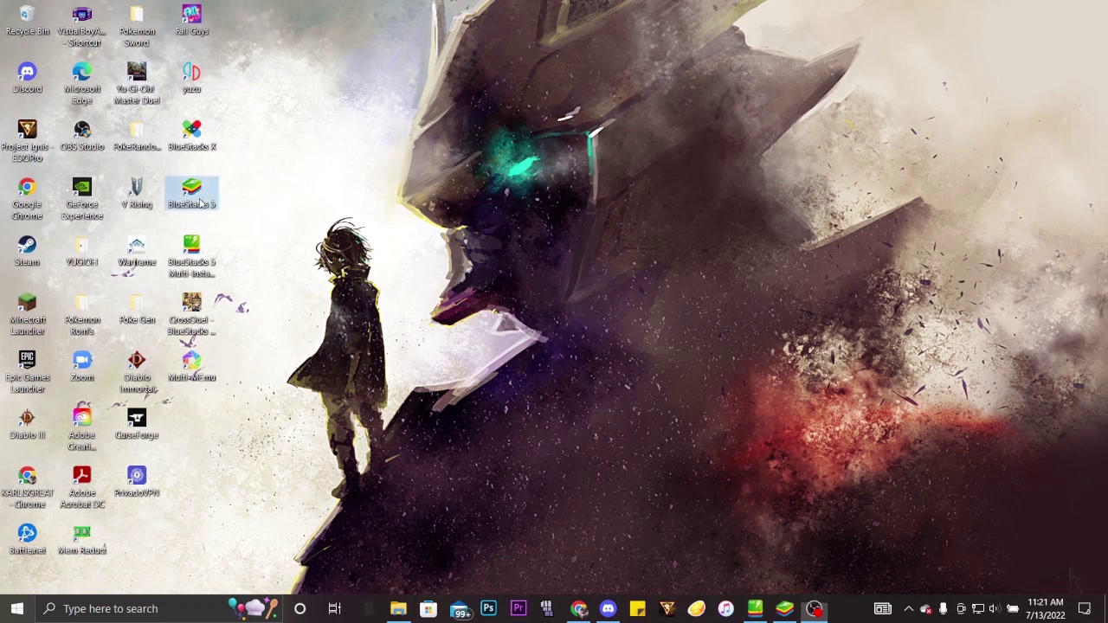
{"action": "left_click", "coordinate": [210, 262]}
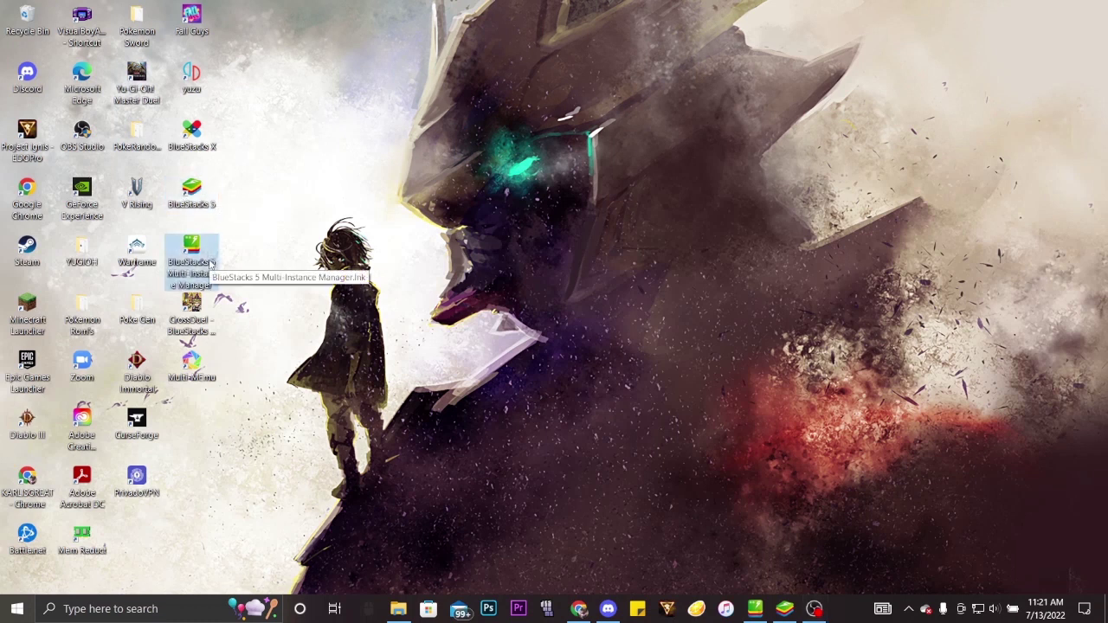
{"action": "left_click", "coordinate": [192, 607]}
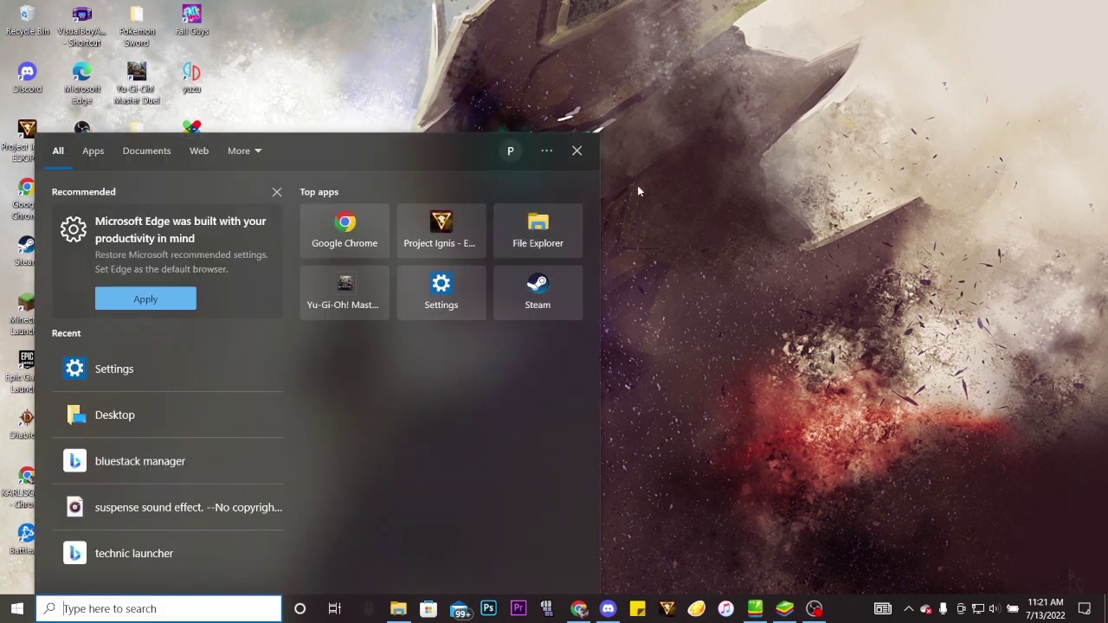
{"action": "left_click", "coordinate": [637, 185]}
{"action": "double_click", "coordinate": [197, 260]}
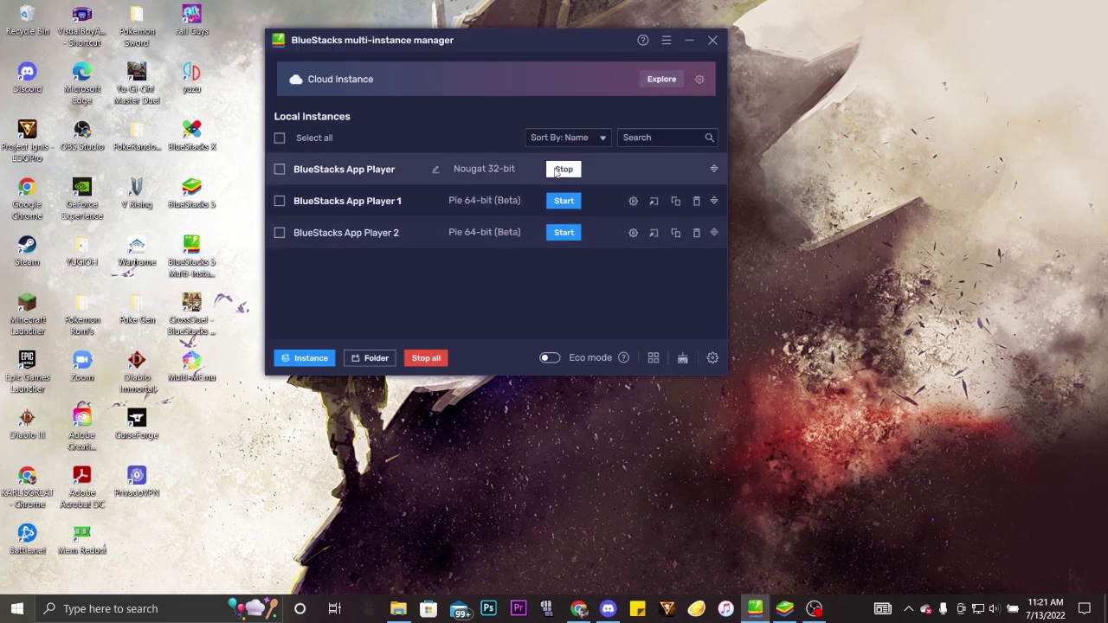
Stop the running Nougat 32-bit BlueStacks App Player instance and delete the BlueStacks App Player 2 instance.
{"action": "left_click", "coordinate": [557, 170]}
{"action": "left_click", "coordinate": [572, 232]}
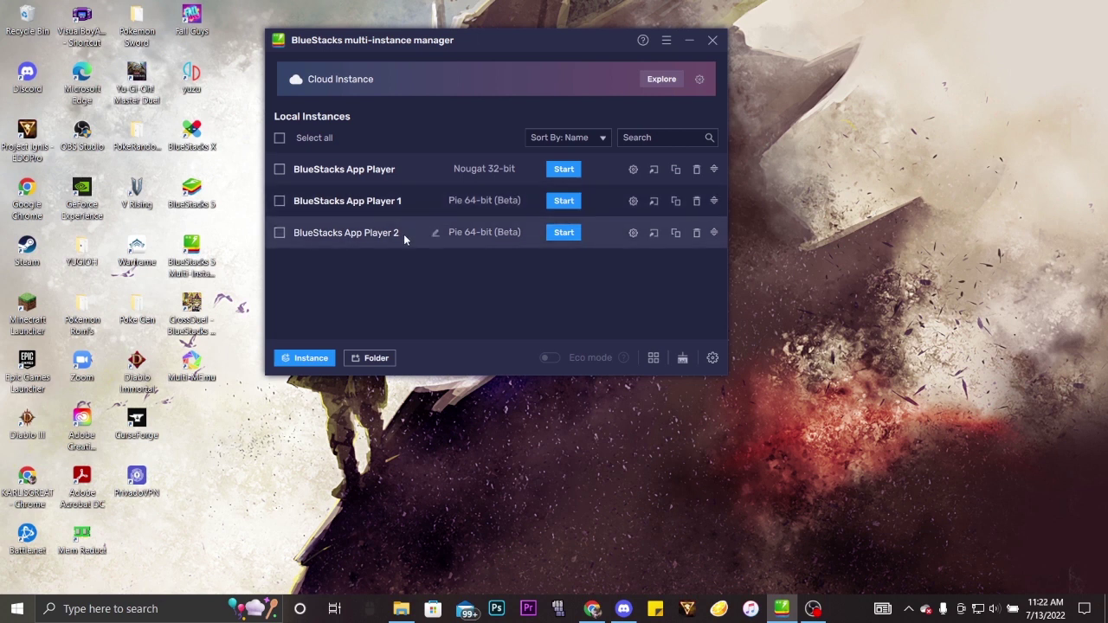
{"action": "left_click", "coordinate": [697, 234]}
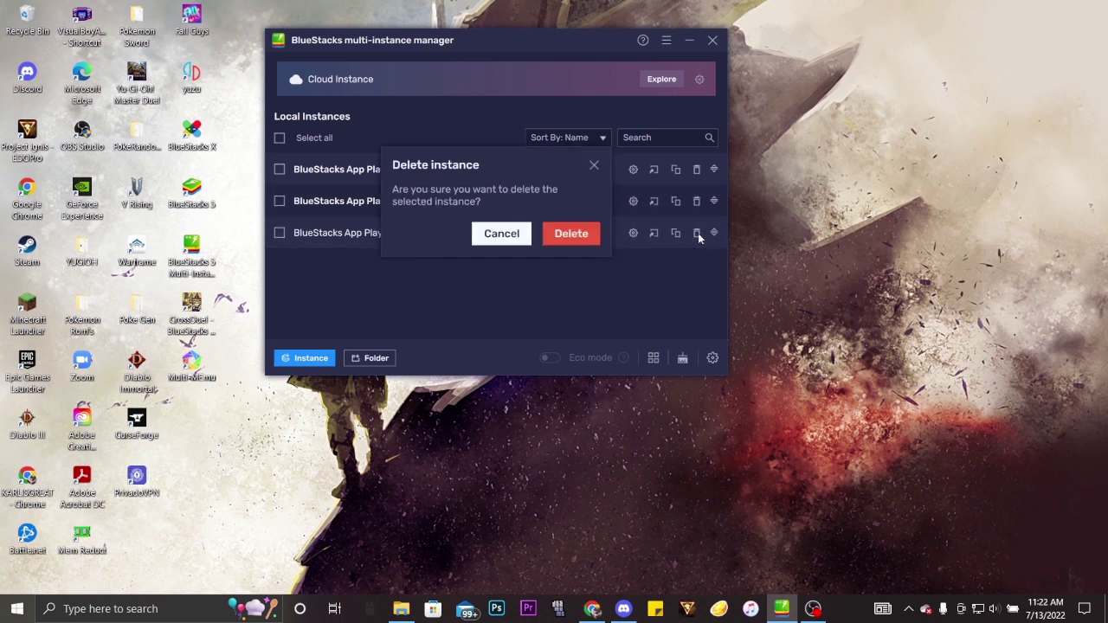
{"action": "left_click", "coordinate": [580, 236]}
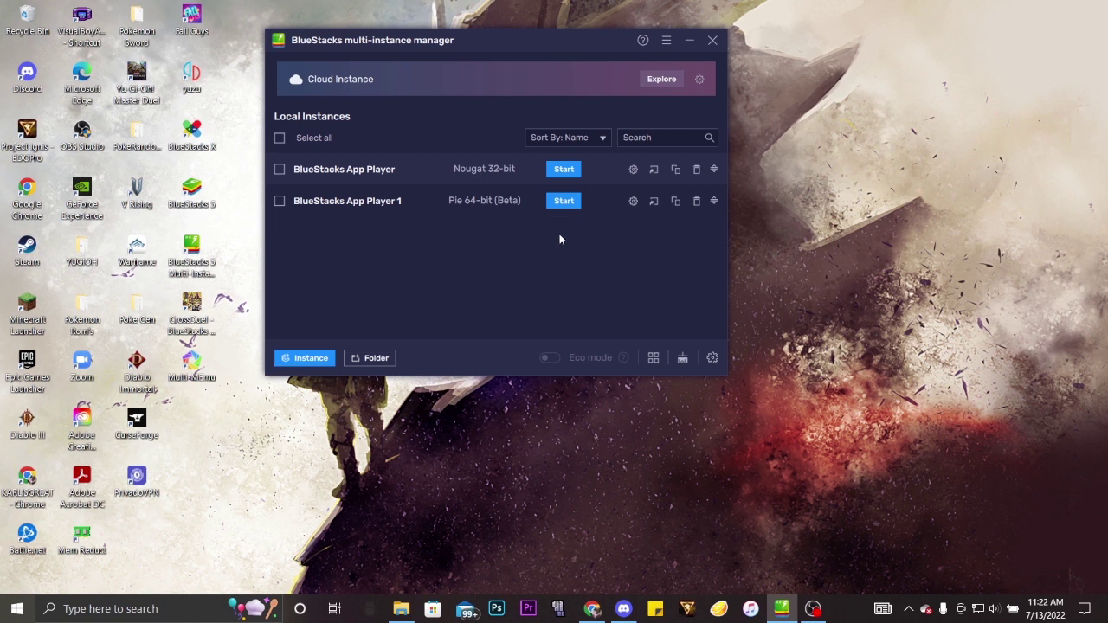
Create a fresh instance with Android version Pie 64-bit (Beta), keeping the default performance and display settings.
{"action": "left_click", "coordinate": [305, 358]}
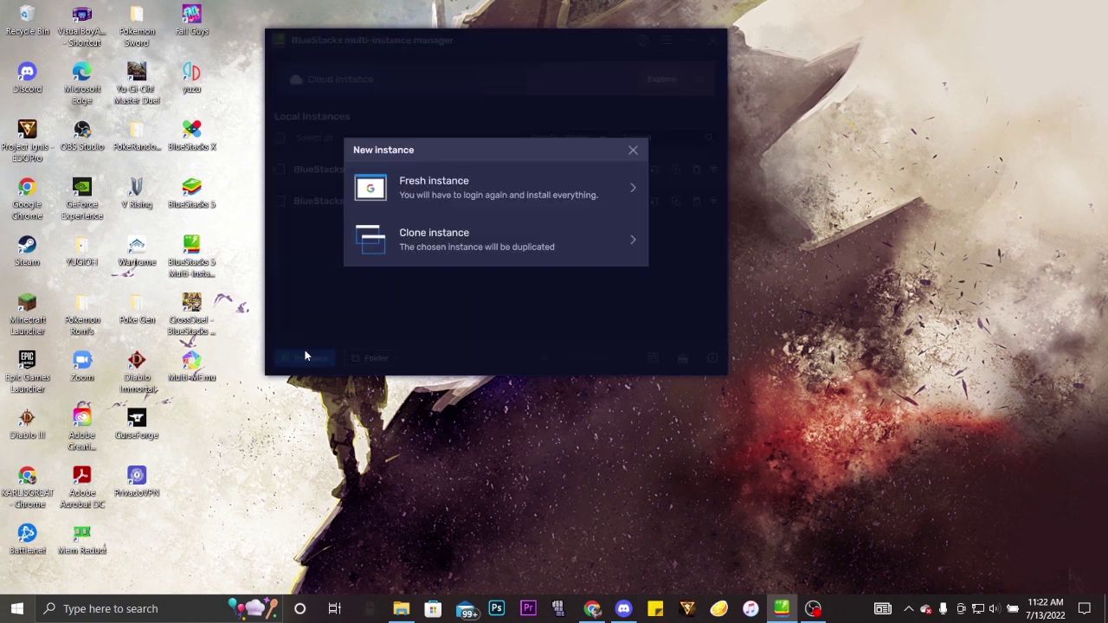
{"action": "left_click", "coordinate": [420, 206]}
{"action": "left_click", "coordinate": [419, 199]}
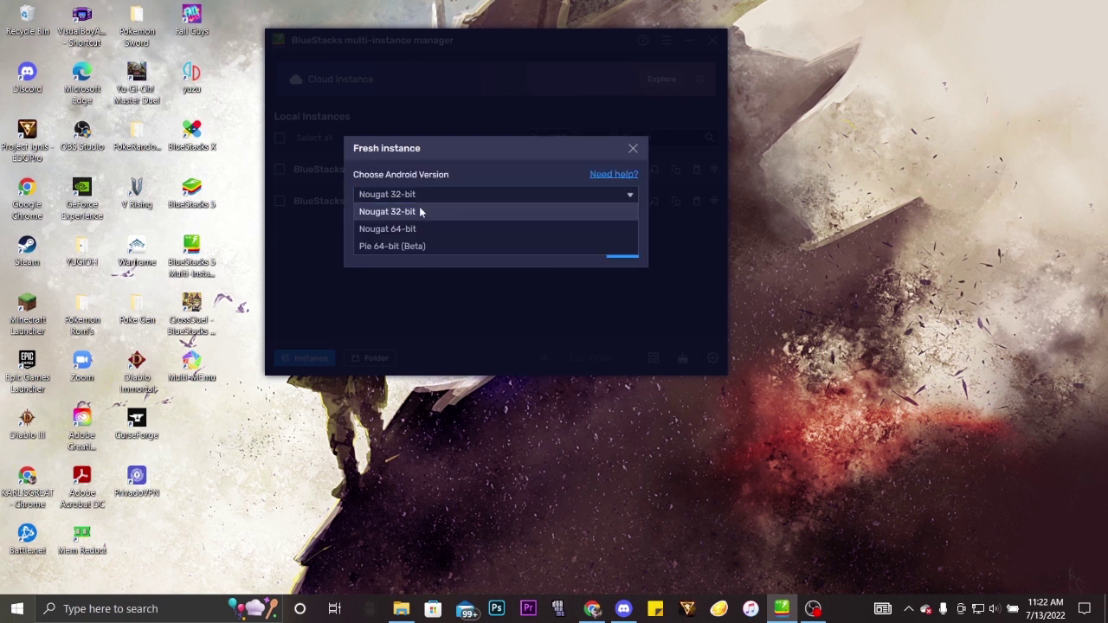
{"action": "left_click", "coordinate": [430, 251]}
{"action": "left_click", "coordinate": [635, 256]}
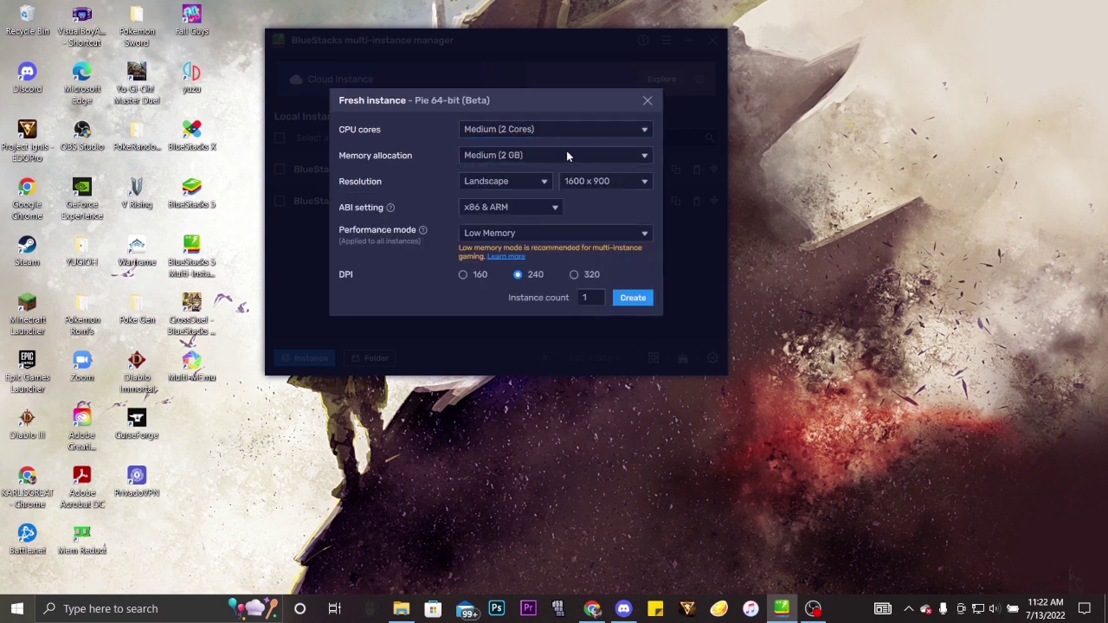
{"action": "left_click", "coordinate": [633, 297]}
Start the new Pie 64-bit instance and minimize the multi-instance manager, moving the player window slightly up.
{"action": "left_click", "coordinate": [570, 232]}
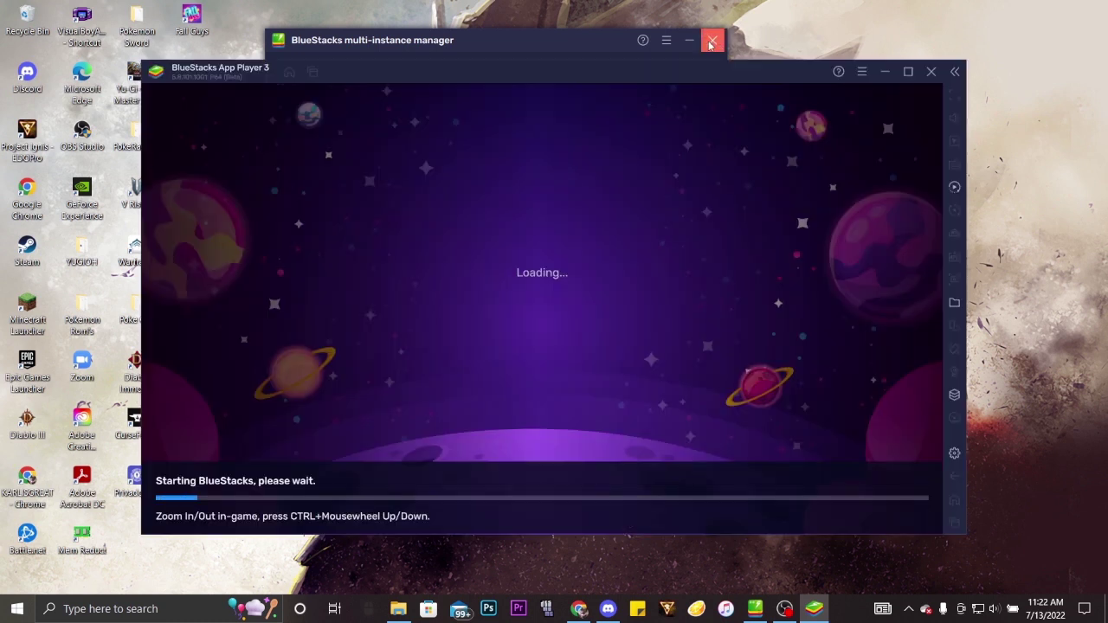
{"action": "left_click", "coordinate": [690, 41]}
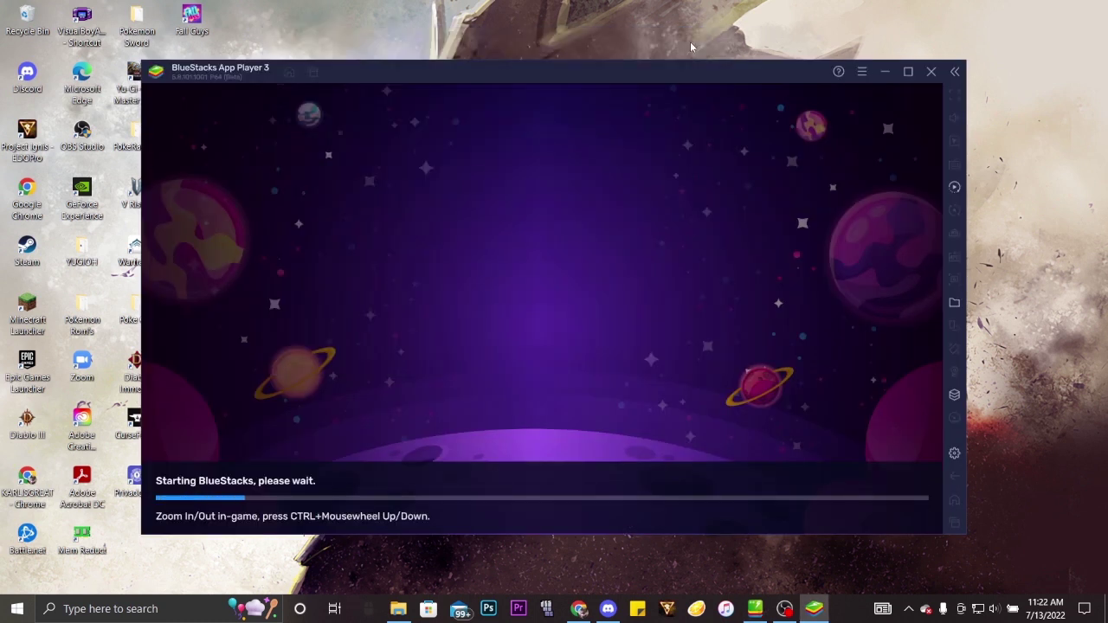
{"action": "left_click_drag", "start_coordinate": [670, 73], "coordinate": [680, 50]}
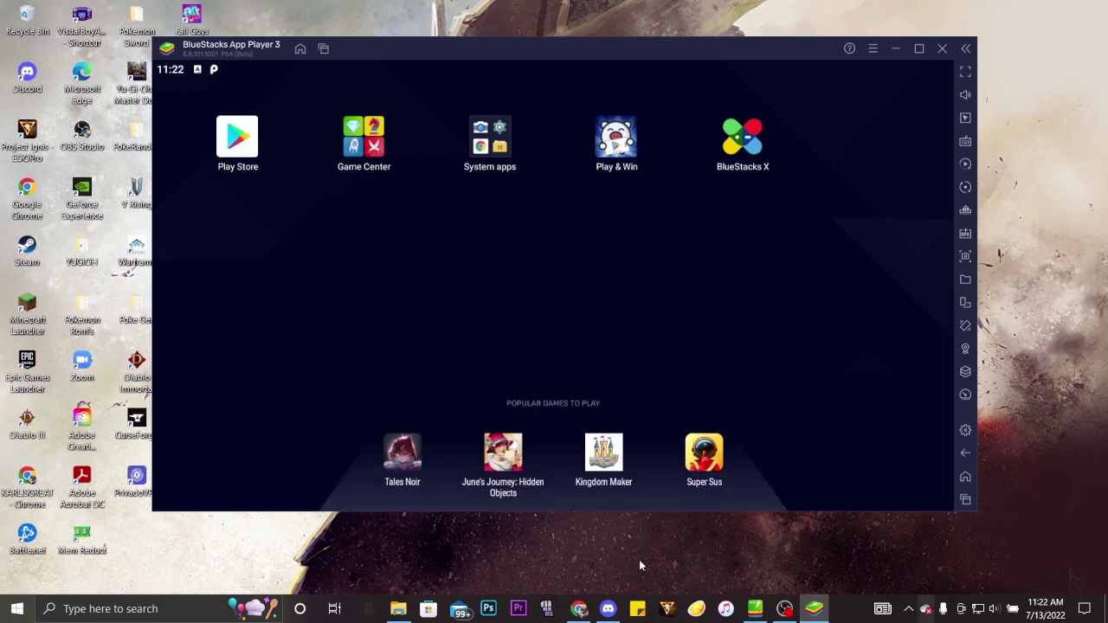
Bring up PrivadoVPN to check the connection, and sign in to the Play Store in BlueStacks with a Google account.
{"action": "double_click", "coordinate": [136, 478]}
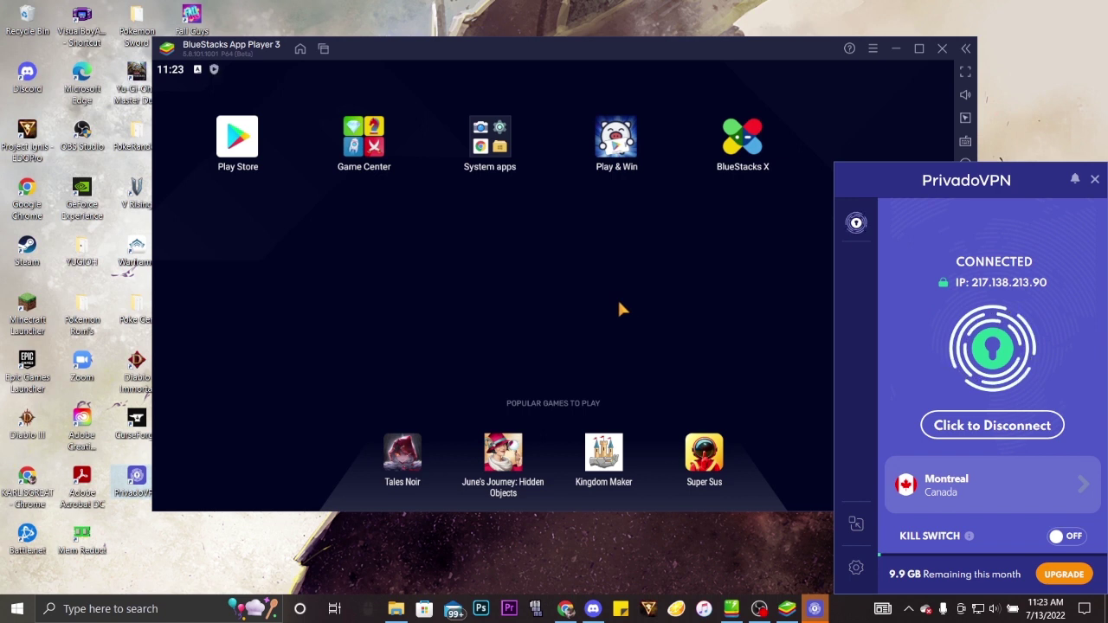
{"action": "left_click", "coordinate": [242, 143]}
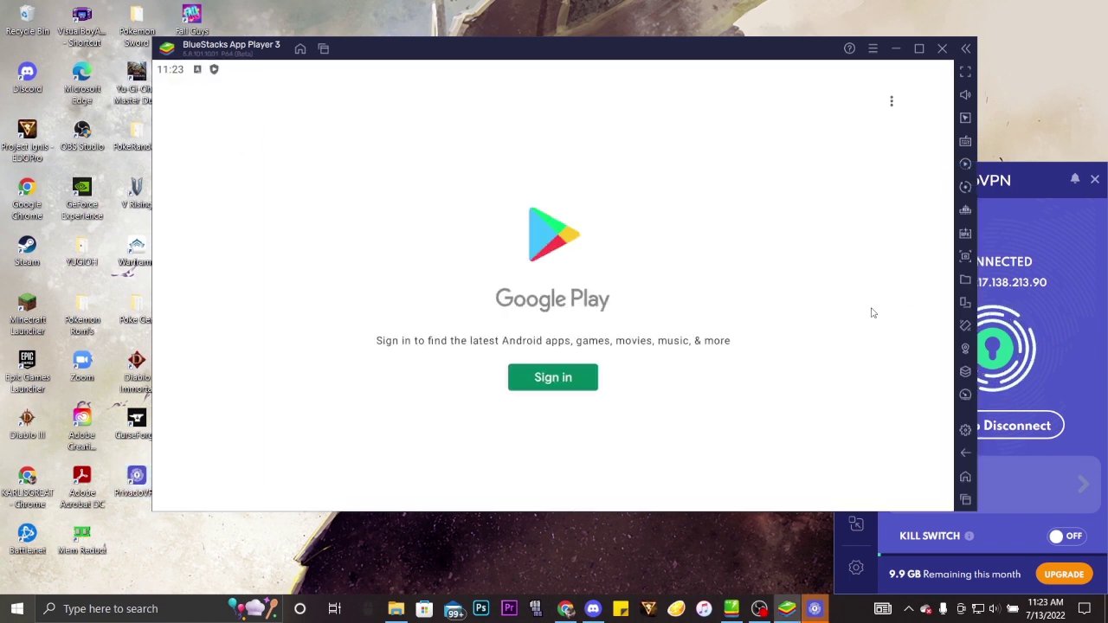
{"action": "left_click", "coordinate": [550, 381]}
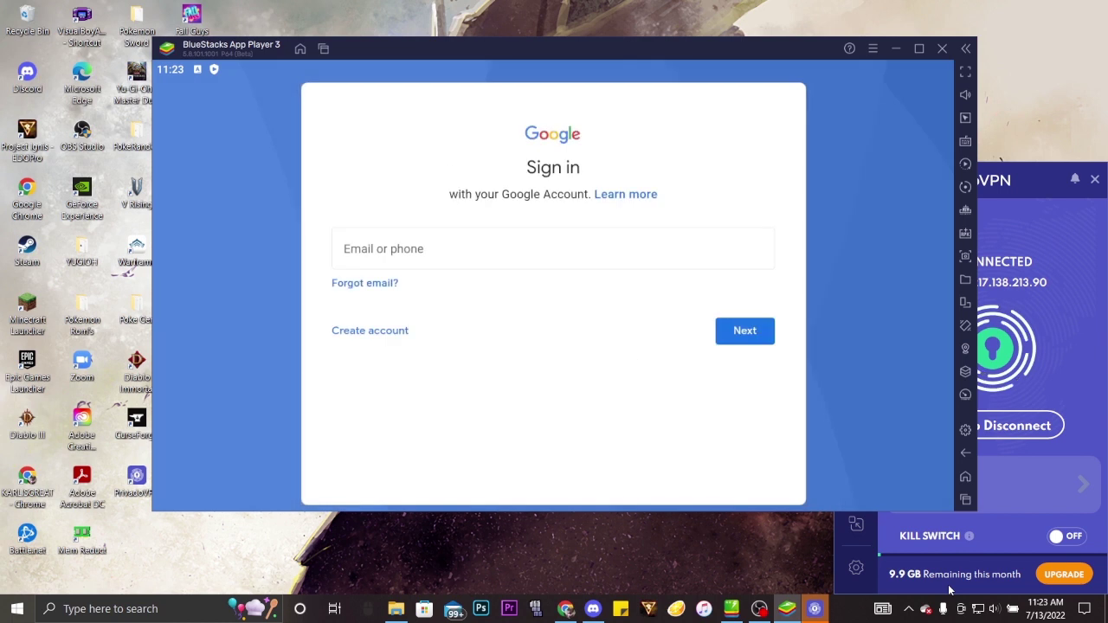
{"action": "left_click", "coordinate": [540, 249]}
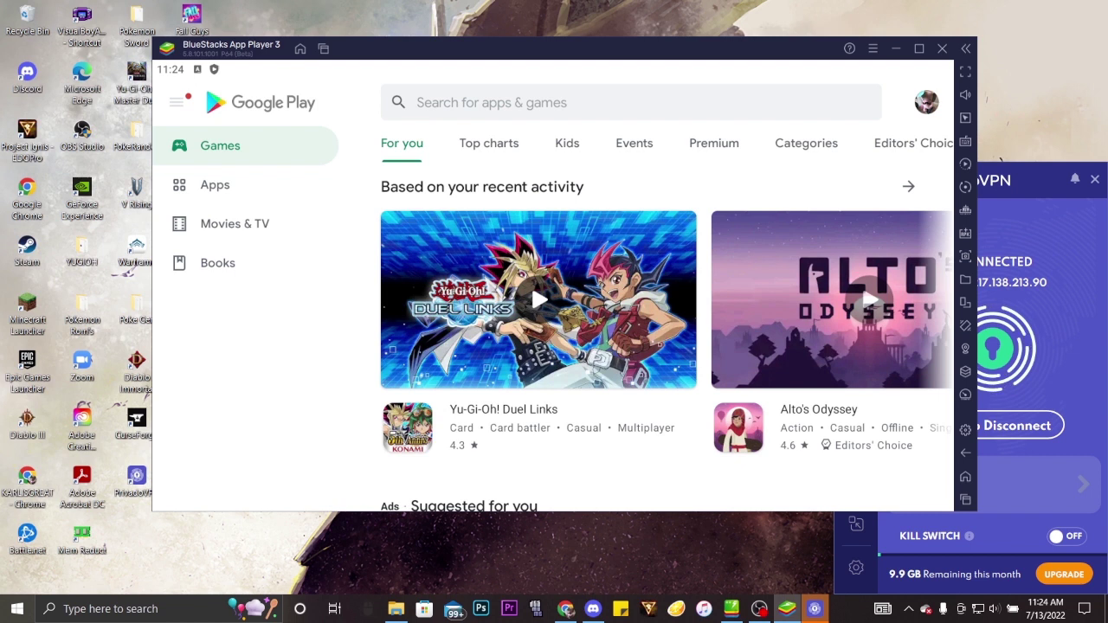
Search the Play Store for "cross duel" and start installing Yu-Gi-Oh! CROSS DUEL by KONAMI.
{"action": "left_click", "coordinate": [683, 106]}
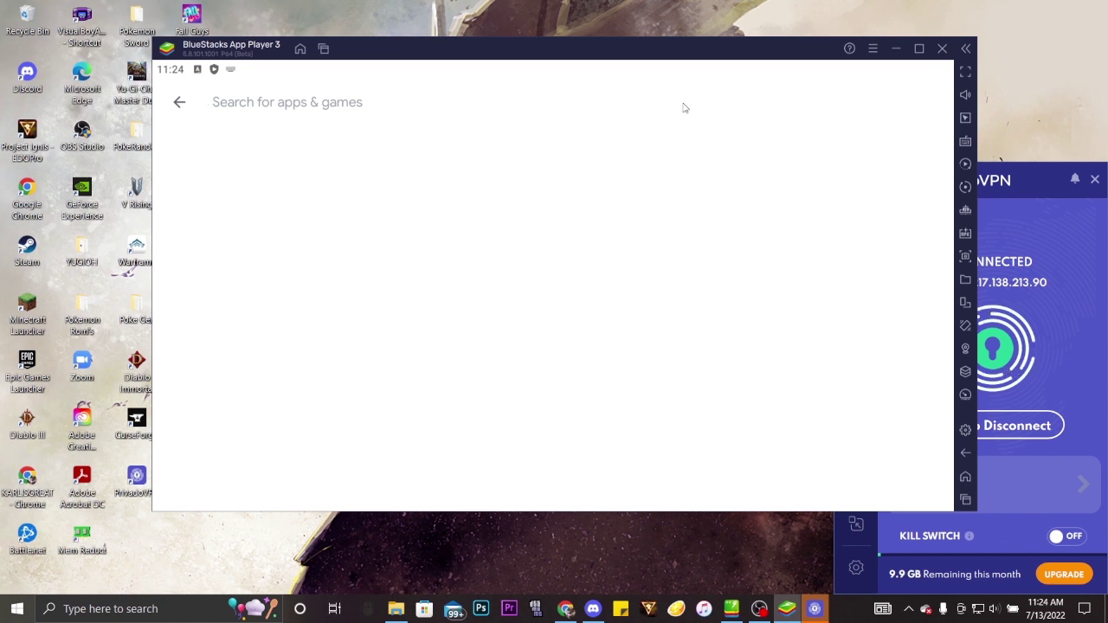
{"action": "type", "text": "cro"}
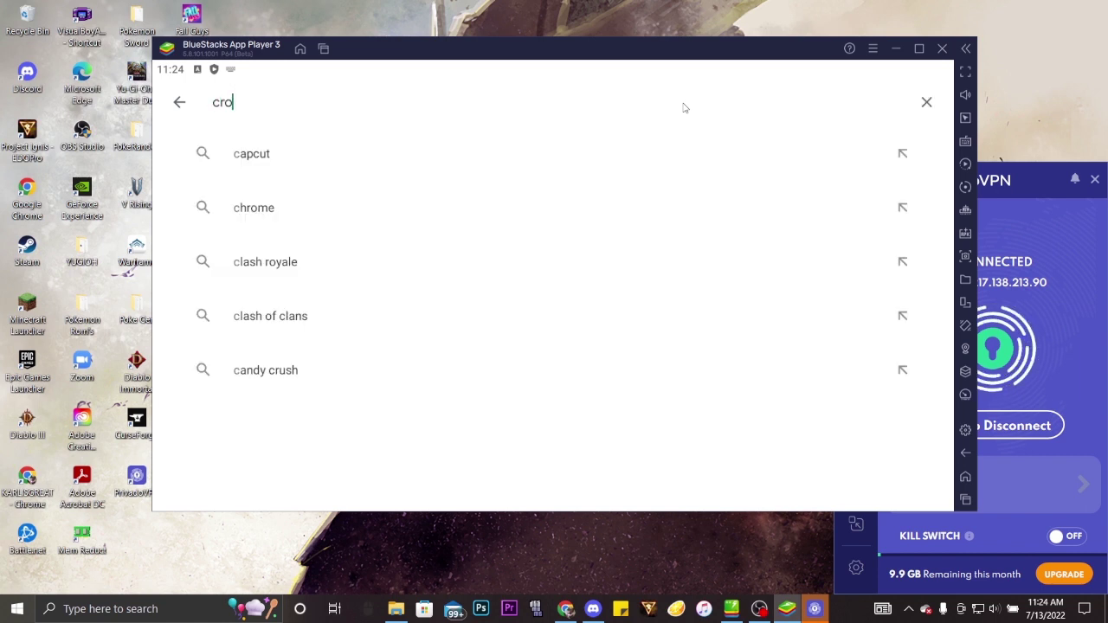
{"action": "type", "text": "ss duel"}
{"action": "key", "text": "Return"}
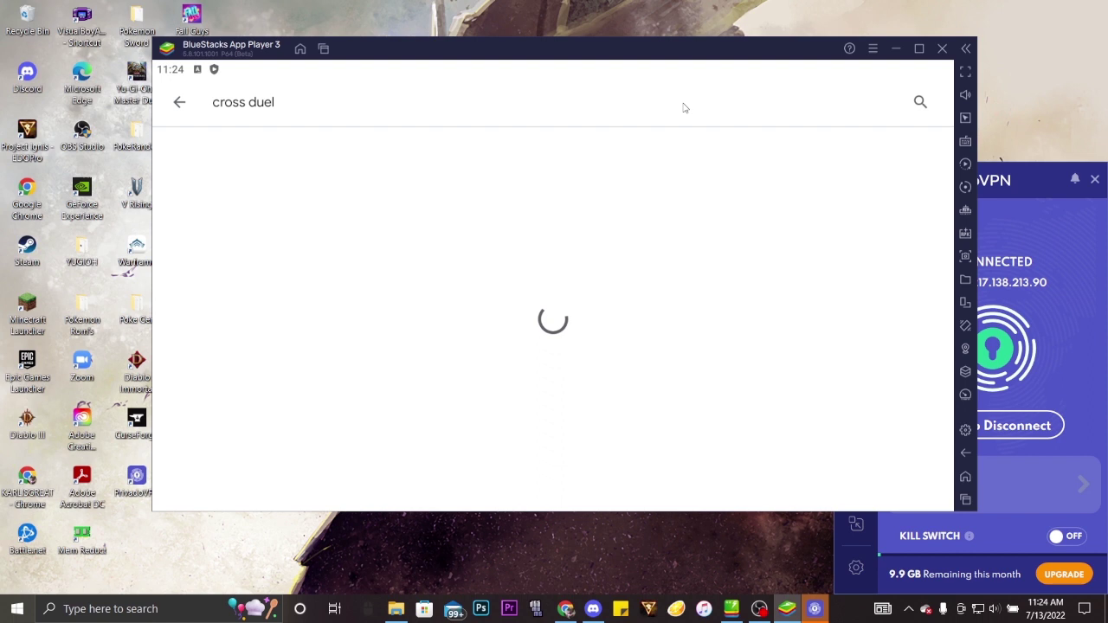
{"action": "scroll", "coordinate": [679, 111], "scroll_direction": "down", "scroll_amount": 3}
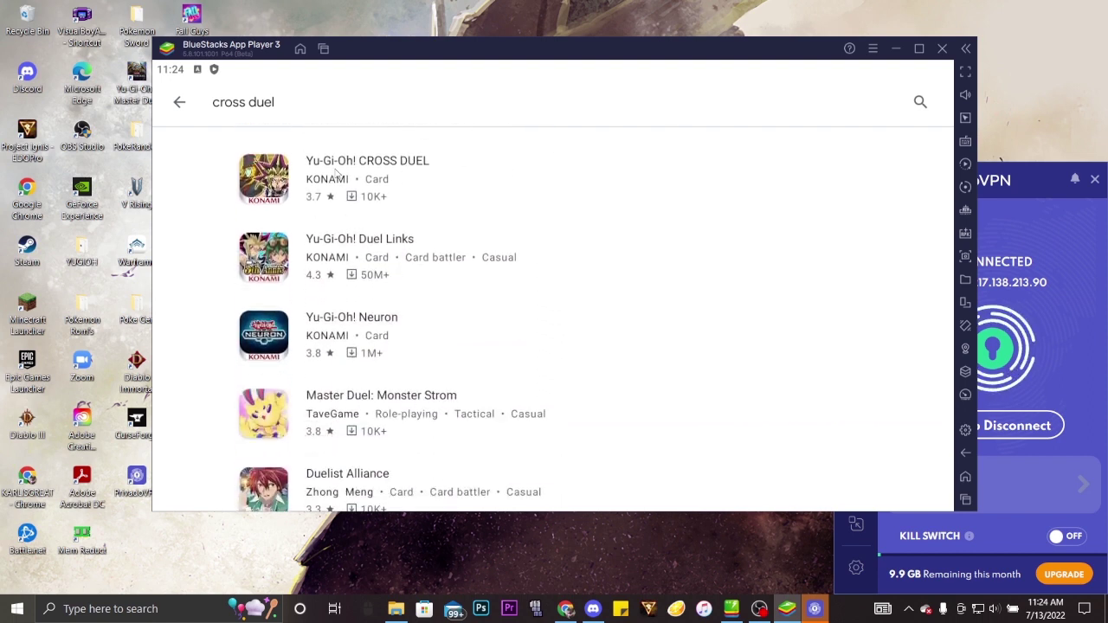
{"action": "left_click", "coordinate": [335, 159]}
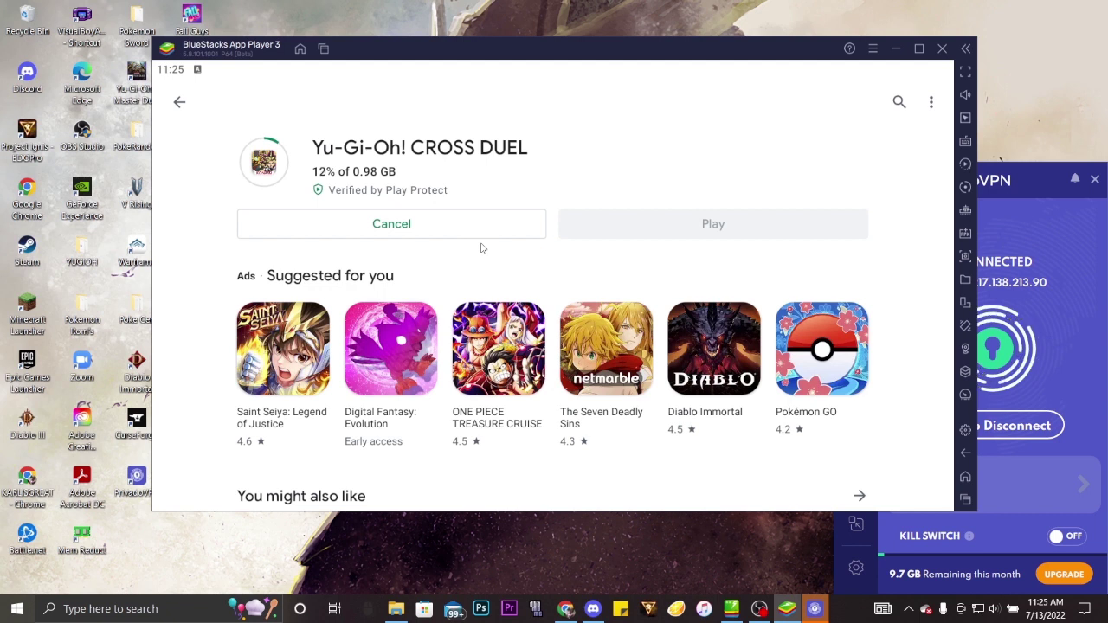
Check the game's download from the BlueStacks home screen and the Play Store, returning to the "cross duel" search results.
{"action": "left_click", "coordinate": [301, 49]}
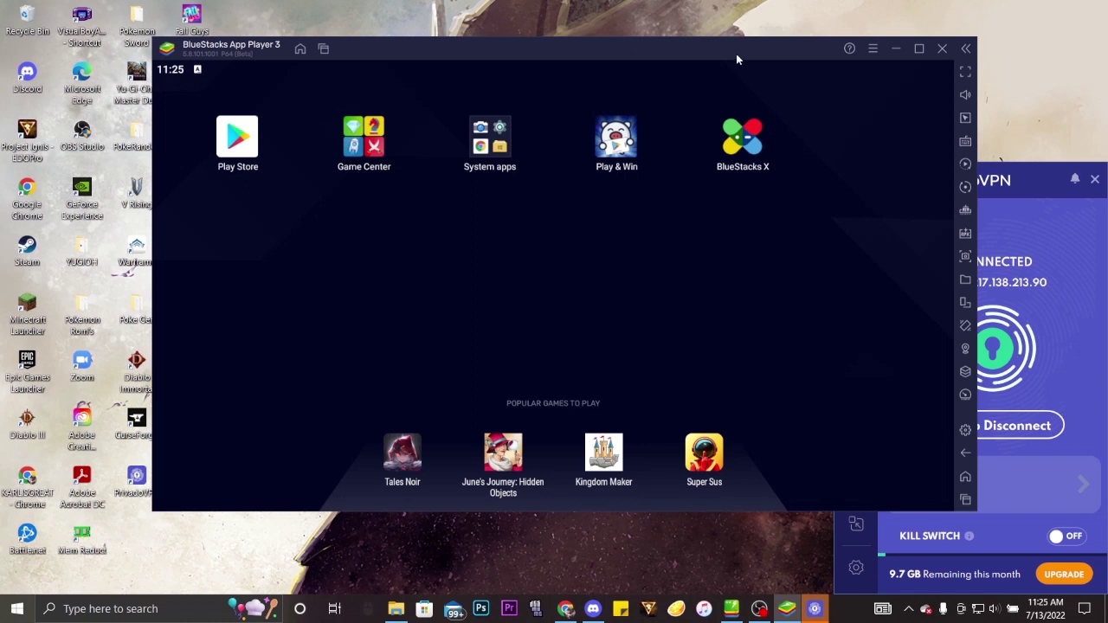
{"action": "left_click_drag", "start_coordinate": [736, 58], "coordinate": [852, 48]}
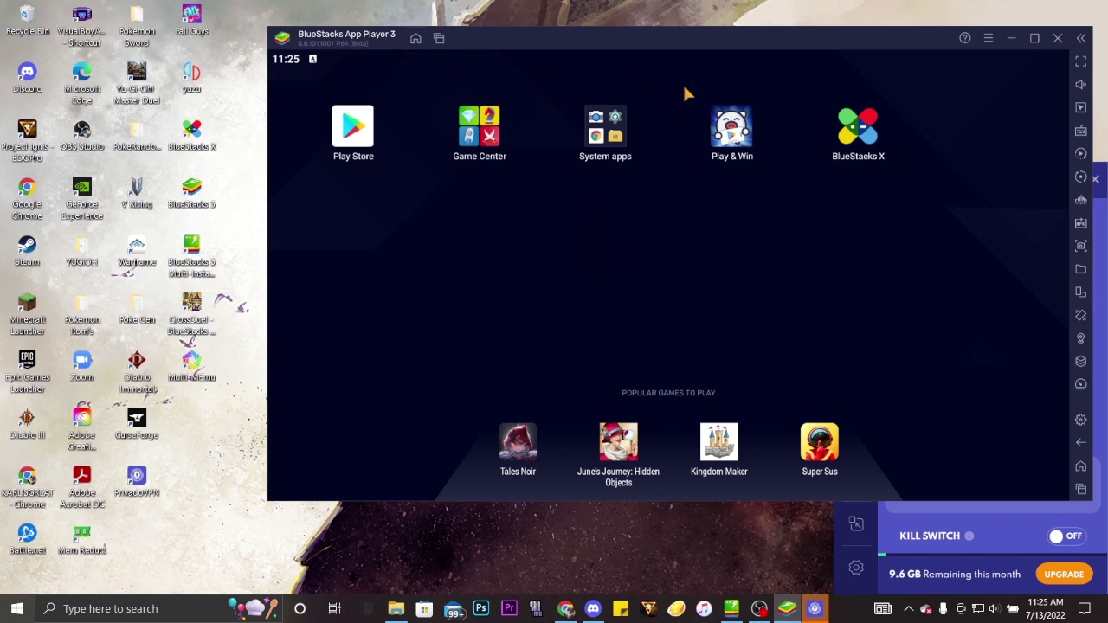
{"action": "left_click_drag", "start_coordinate": [664, 45], "coordinate": [532, 54]}
{"action": "left_click", "coordinate": [229, 132]}
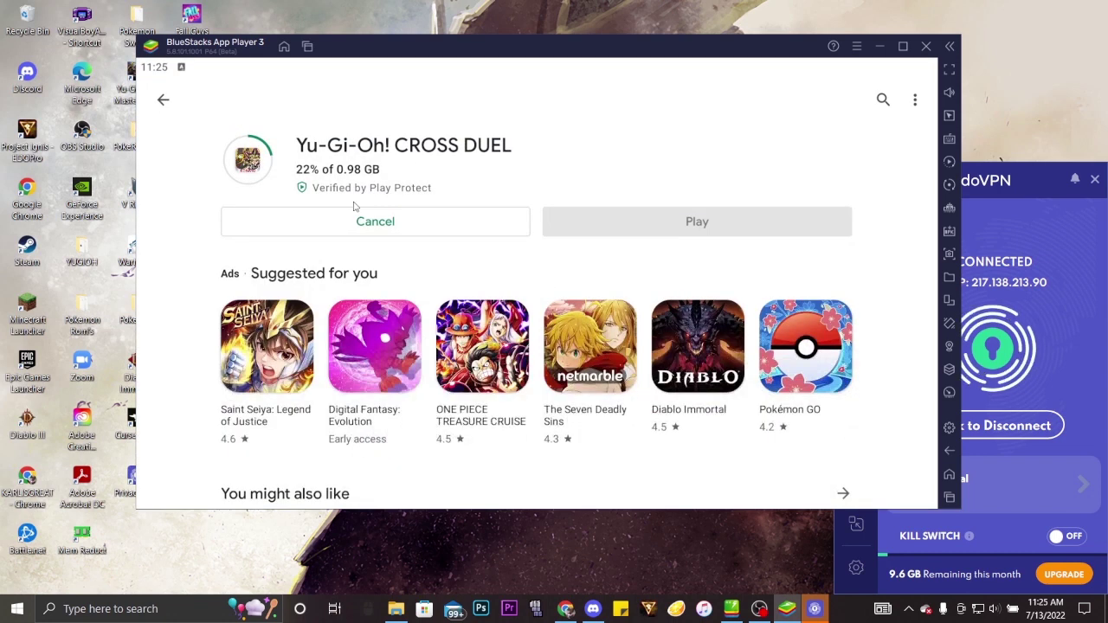
{"action": "left_click", "coordinate": [164, 101]}
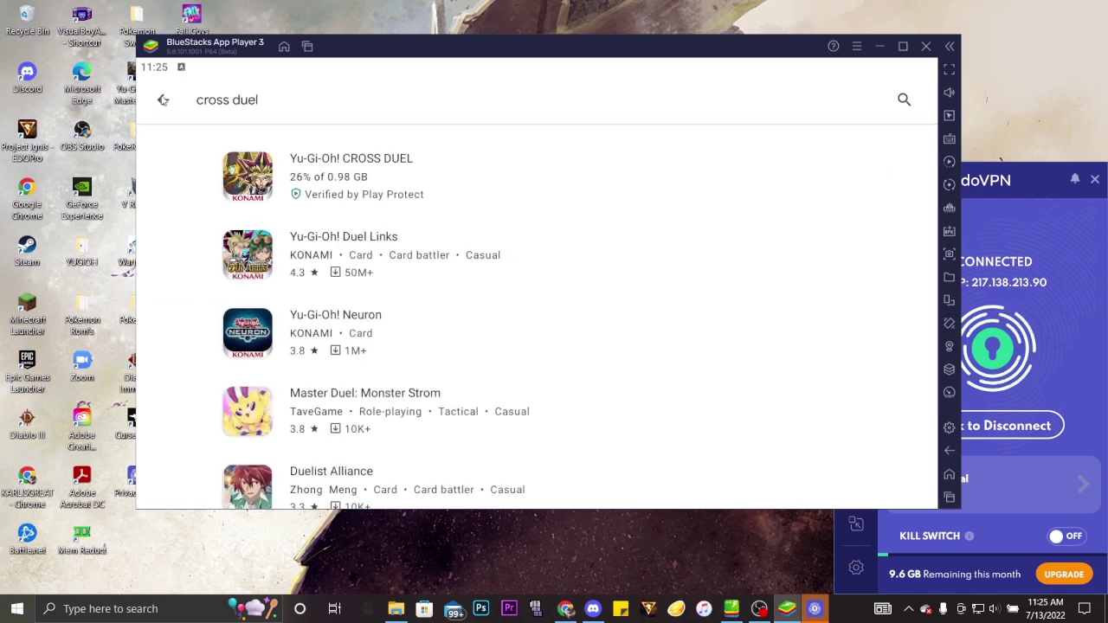
Leave the Play Store search for the BlueStacks home screen and move the player window slightly up so the PrivadoVPN panel is uncovered.
{"action": "left_click", "coordinate": [164, 101]}
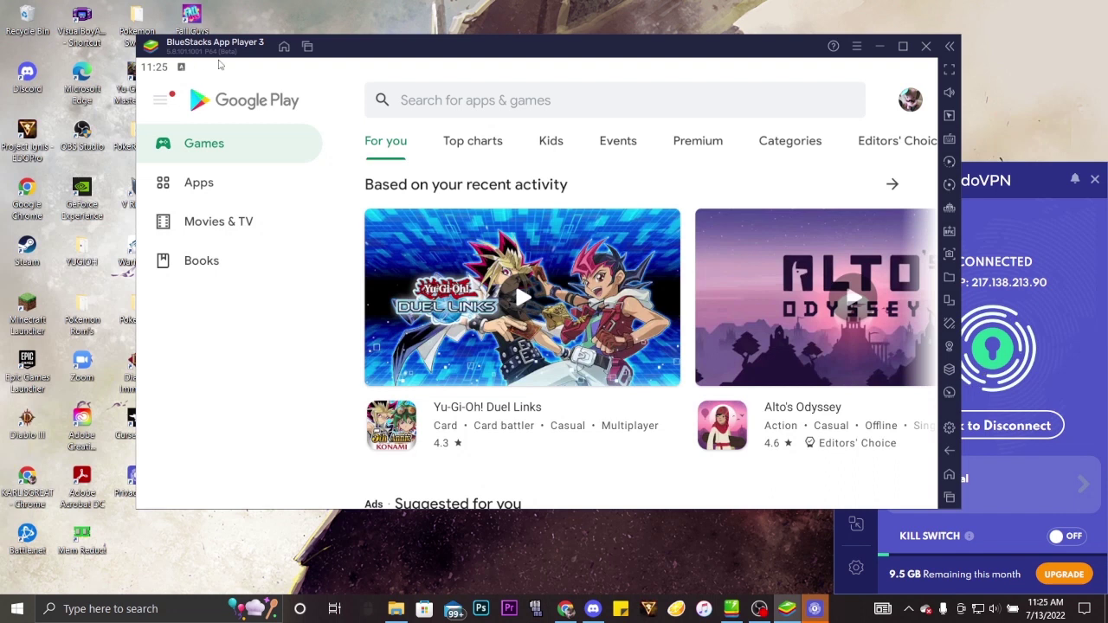
{"action": "left_click", "coordinate": [291, 49]}
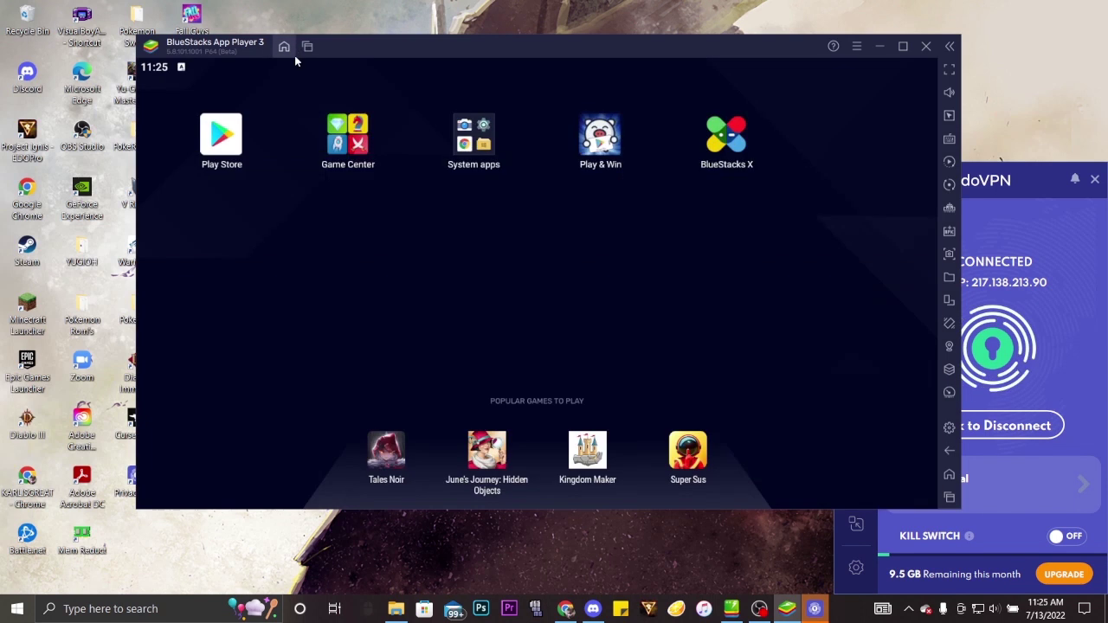
{"action": "left_click_drag", "start_coordinate": [511, 66], "coordinate": [482, 41]}
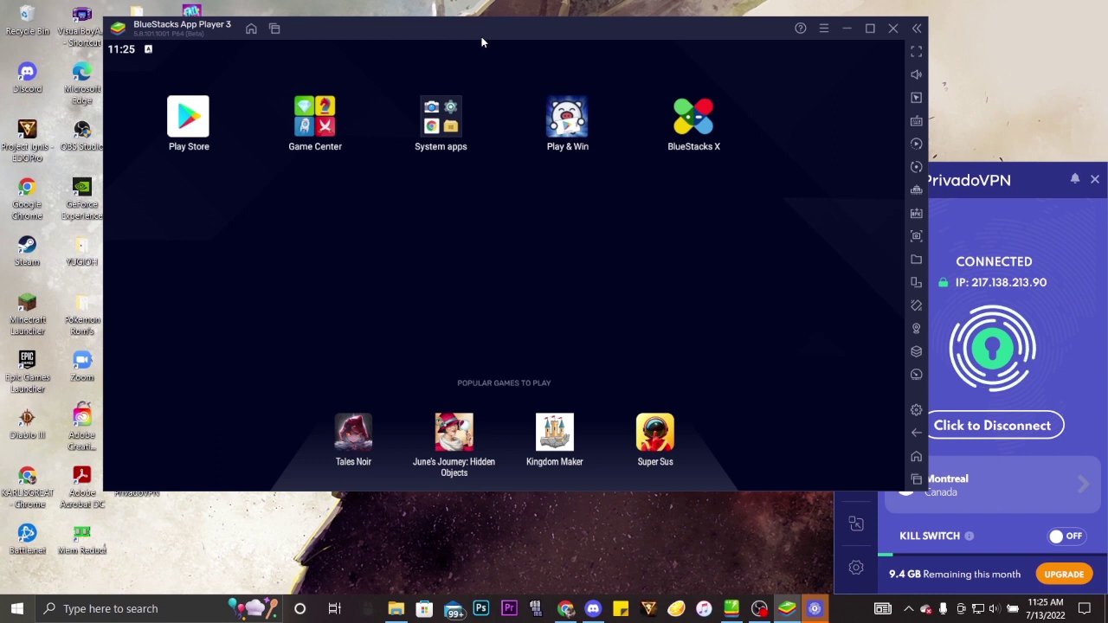
Switch to Chrome and examine the YouTube video "How To Download Yu-Gi-Oh Cross Duel On Android/IOS/PC" and its description.
{"action": "left_click", "coordinate": [566, 609]}
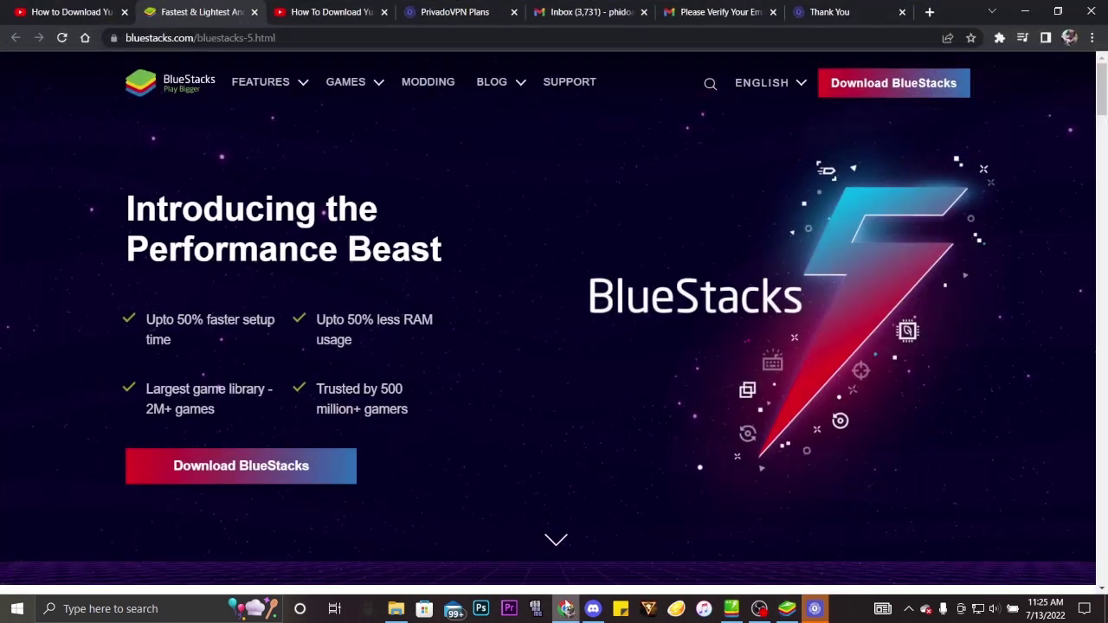
{"action": "left_click", "coordinate": [298, 12]}
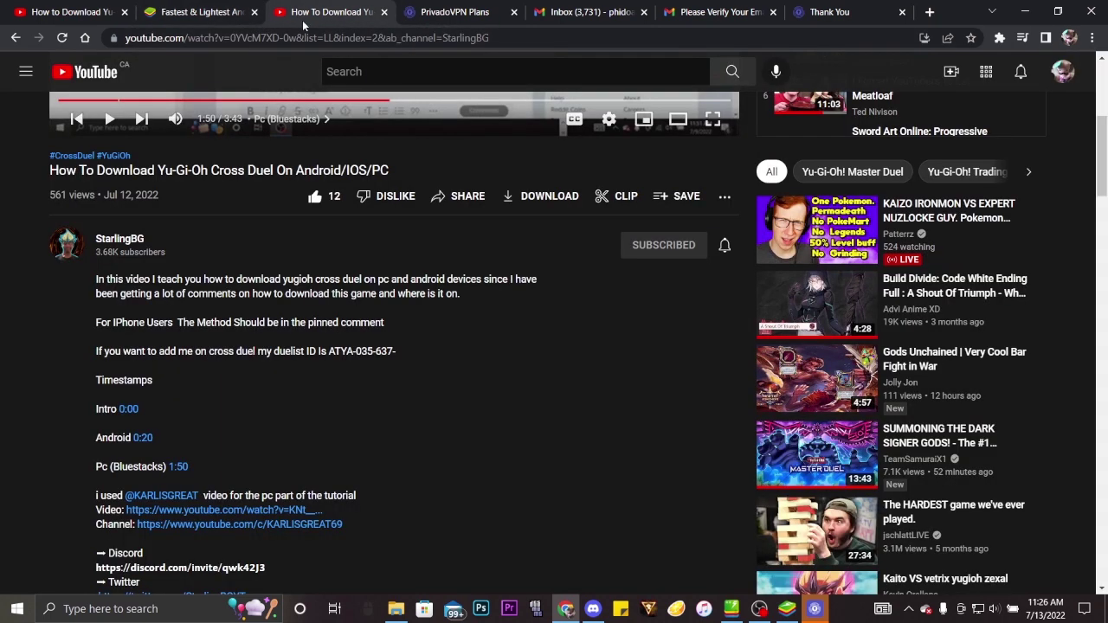
{"action": "scroll", "coordinate": [138, 329], "scroll_direction": "up", "scroll_amount": 1}
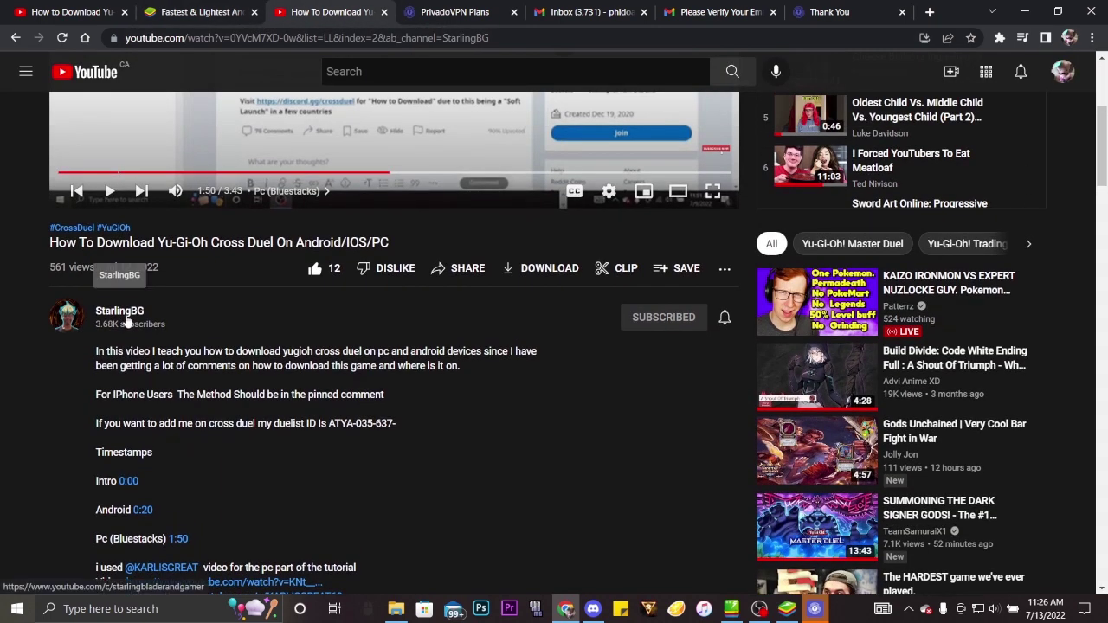
{"action": "scroll", "coordinate": [166, 451], "scroll_direction": "up", "scroll_amount": 2}
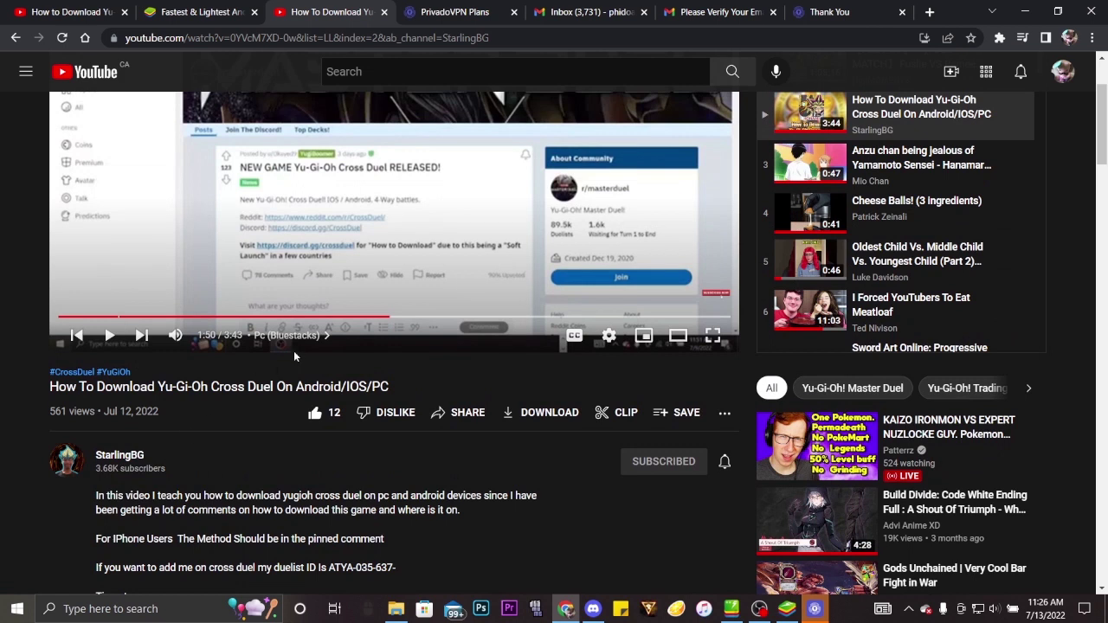
{"action": "scroll", "coordinate": [276, 400], "scroll_direction": "down", "scroll_amount": 2}
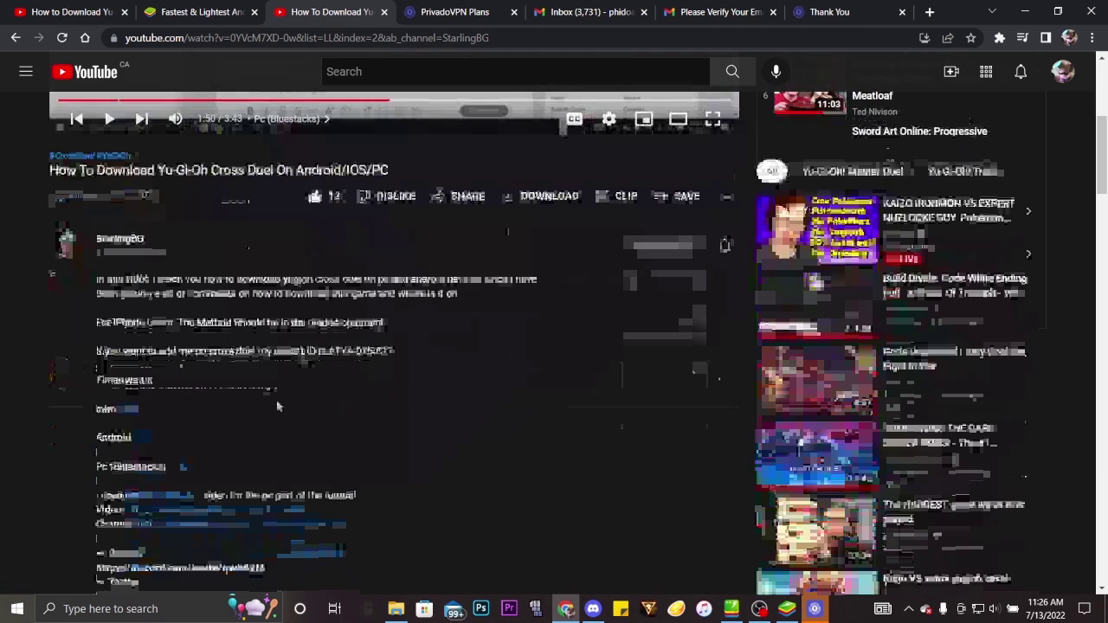
{"action": "scroll", "coordinate": [277, 400], "scroll_direction": "up", "scroll_amount": 4}
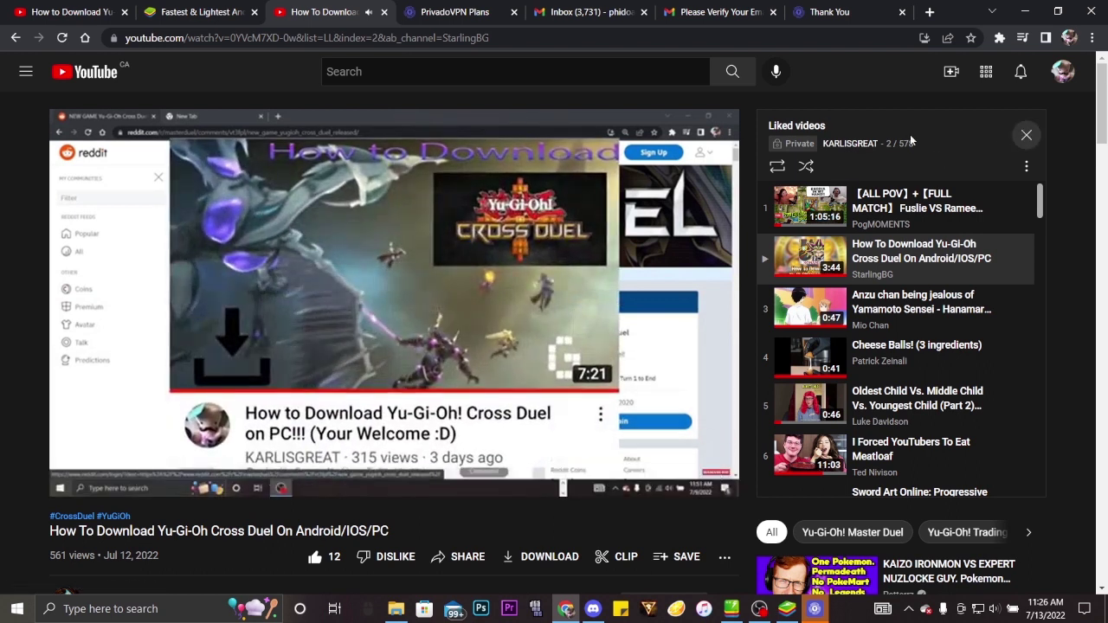
Collapse the Liked videos playlist, pause the video, and look through its description and pinned comment.
{"action": "left_click", "coordinate": [1026, 135]}
{"action": "left_click", "coordinate": [415, 303]}
{"action": "scroll", "coordinate": [448, 379], "scroll_direction": "down", "scroll_amount": 3}
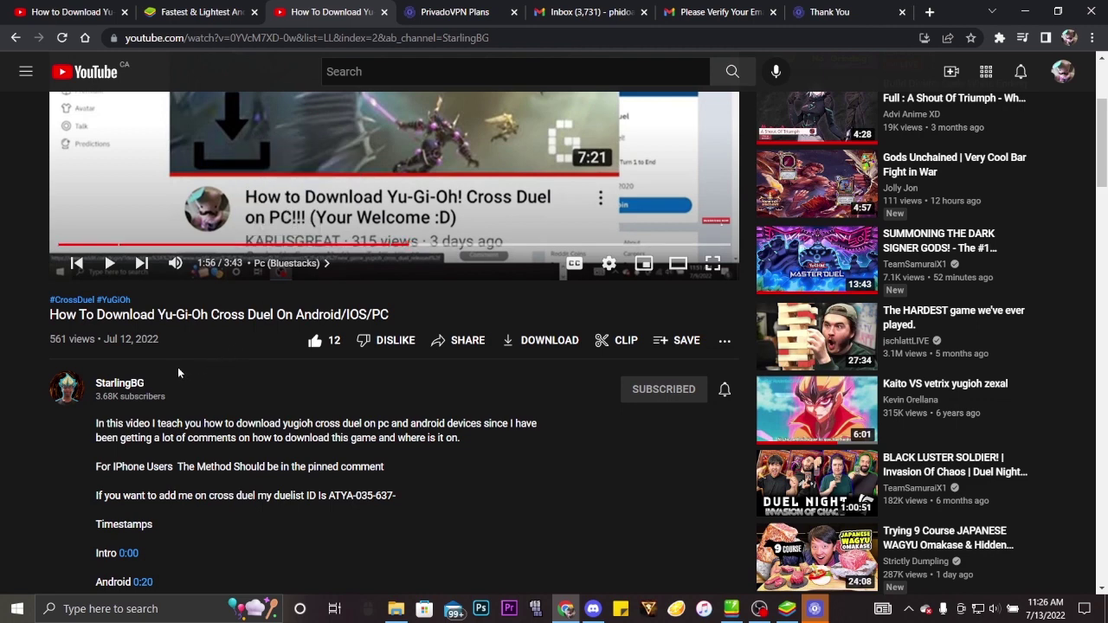
{"action": "scroll", "coordinate": [178, 367], "scroll_direction": "down", "scroll_amount": 10}
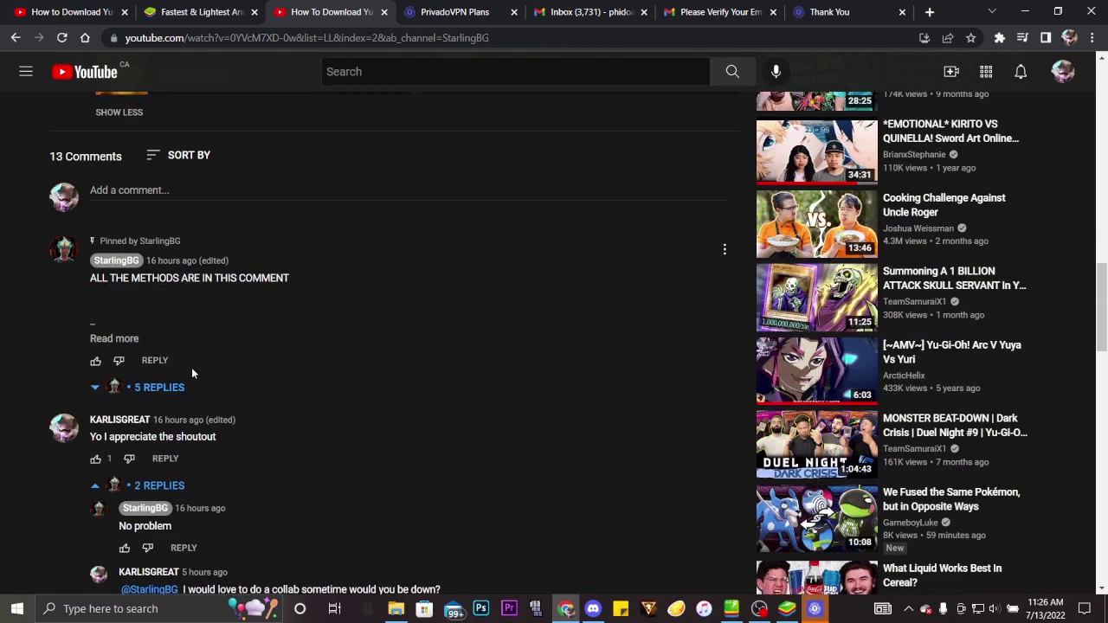
{"action": "scroll", "coordinate": [191, 368], "scroll_direction": "up", "scroll_amount": 10}
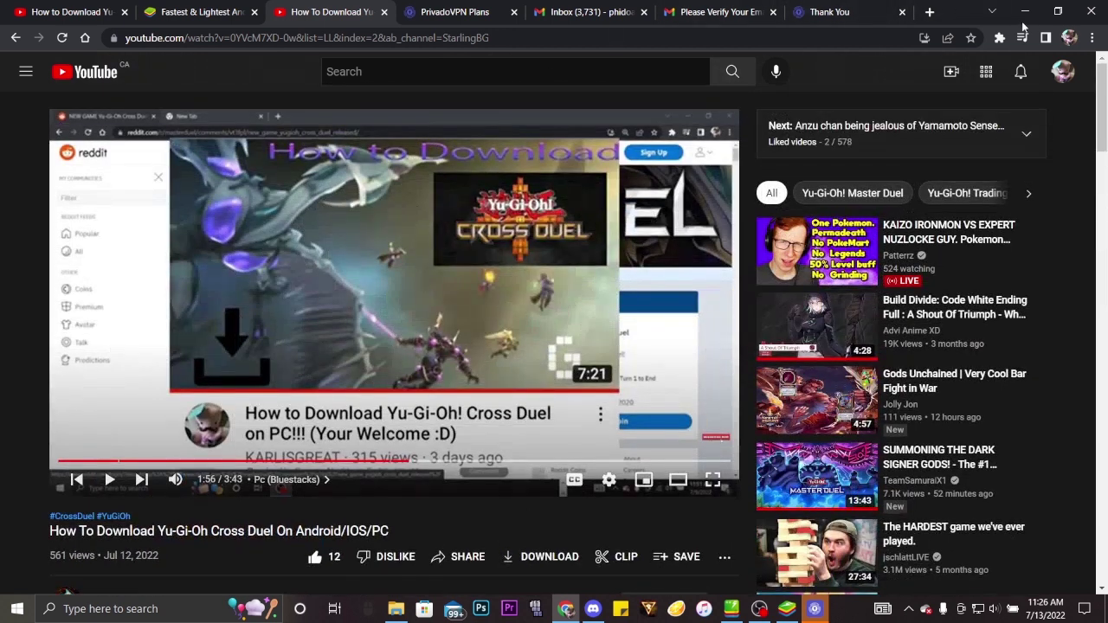